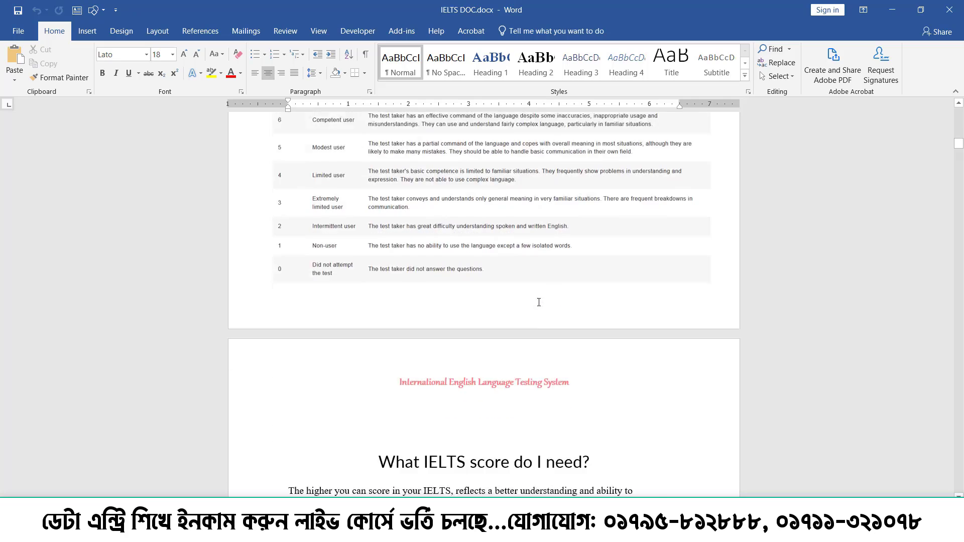
# - Apply the Heading 1 style to the main title "International English Language Testing System" on the first page
pyautogui.scroll(8, 542, 314)
pyautogui.scroll(15, 542, 314)
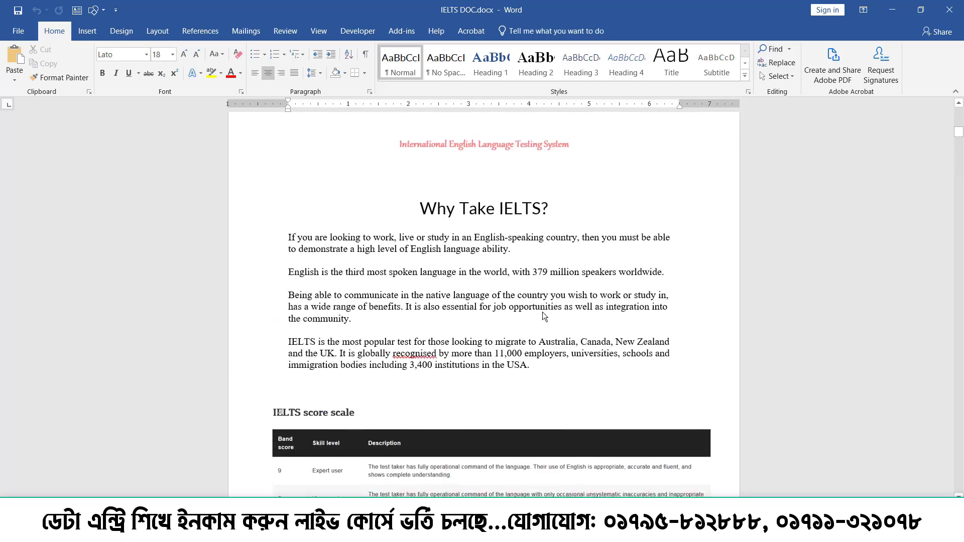
pyautogui.scroll(7, 543, 312)
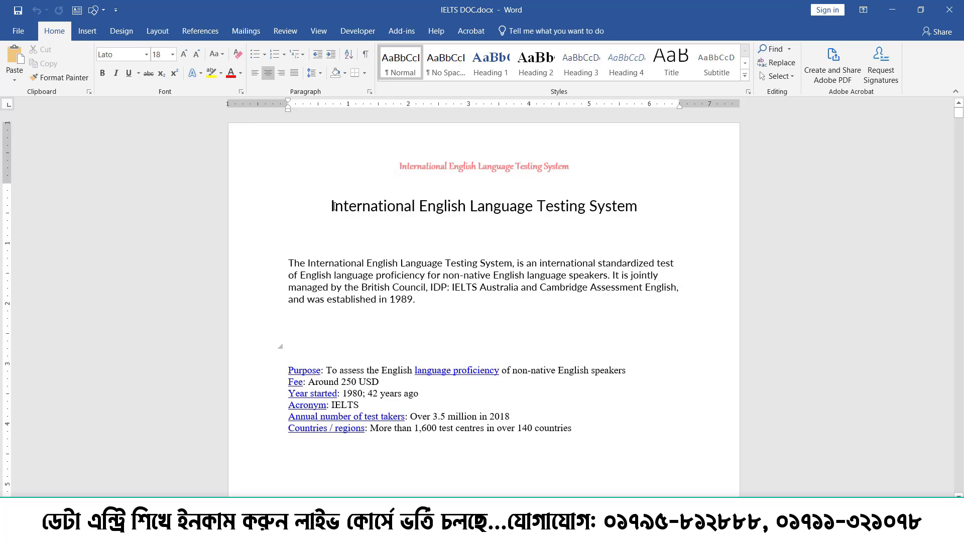
pyautogui.moveTo(332, 206); pyautogui.dragTo(649, 202)
pyautogui.scroll(-3, 452, 289)
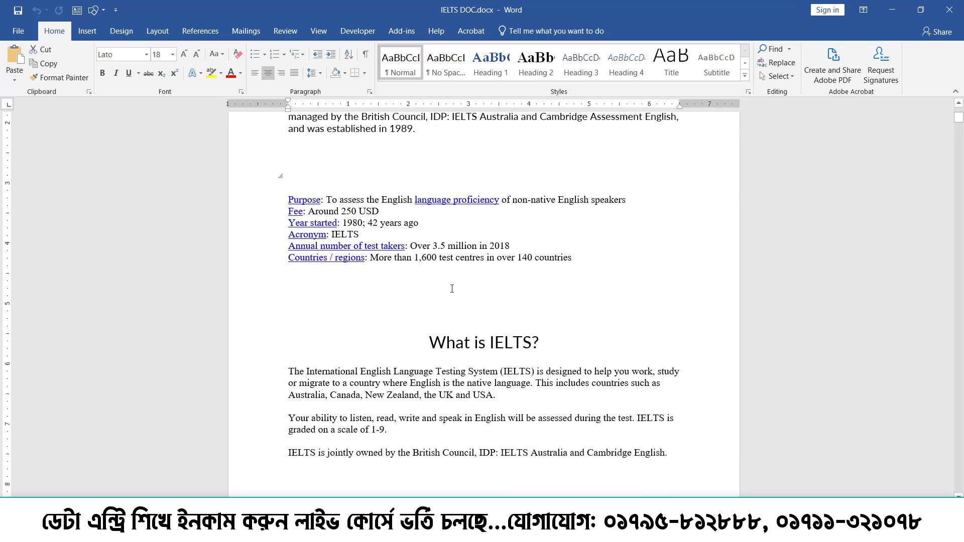
pyautogui.scroll(-8, 452, 289)
pyautogui.keyDown('ctrl'); pyautogui.scroll(-4, 452, 288); pyautogui.keyUp('ctrl')
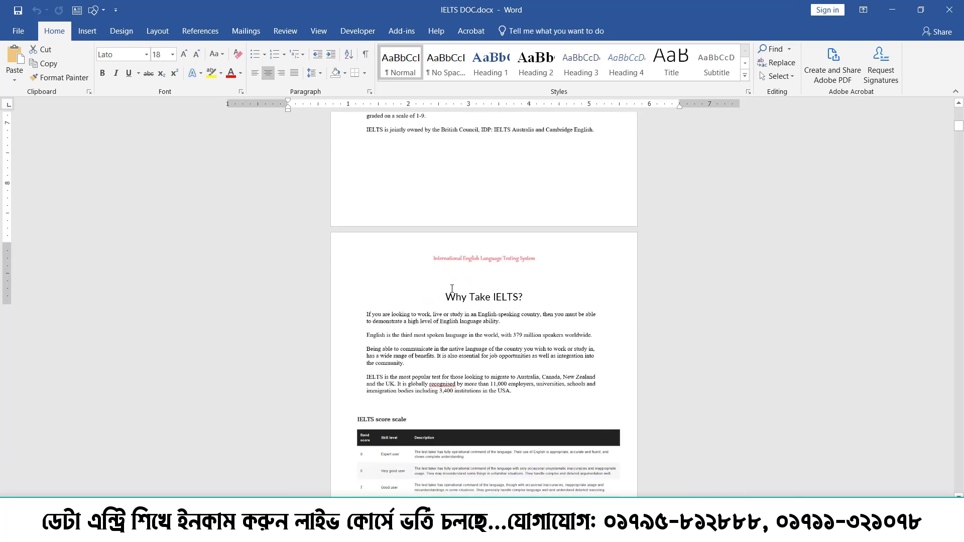
pyautogui.scroll(8, 452, 289)
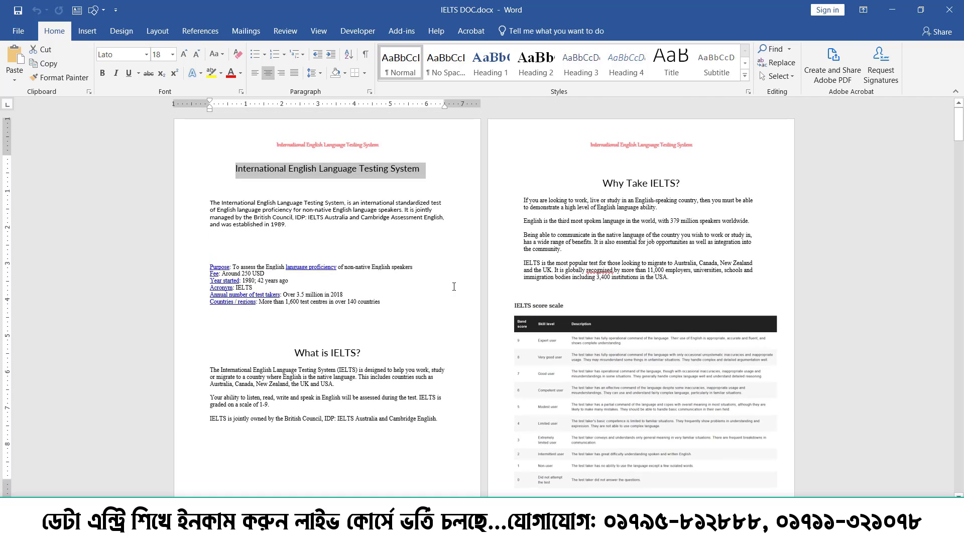
pyautogui.click(347, 176)
pyautogui.moveTo(235, 171); pyautogui.dragTo(418, 166)
pyautogui.click(490, 68)
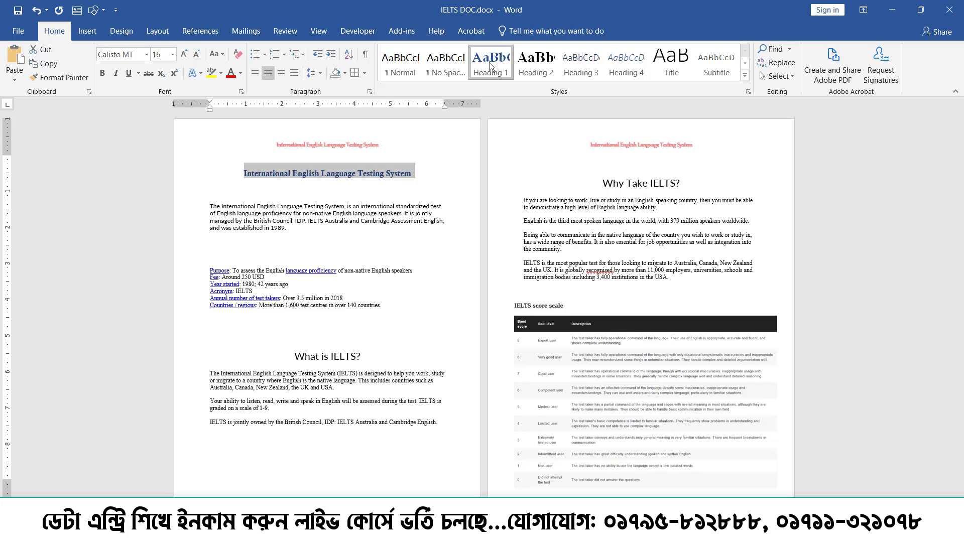
# - Modify the Heading 1 style to use Calisto MT at 18 pt in dark orange (Accent 2)
pyautogui.rightClick(489, 62)
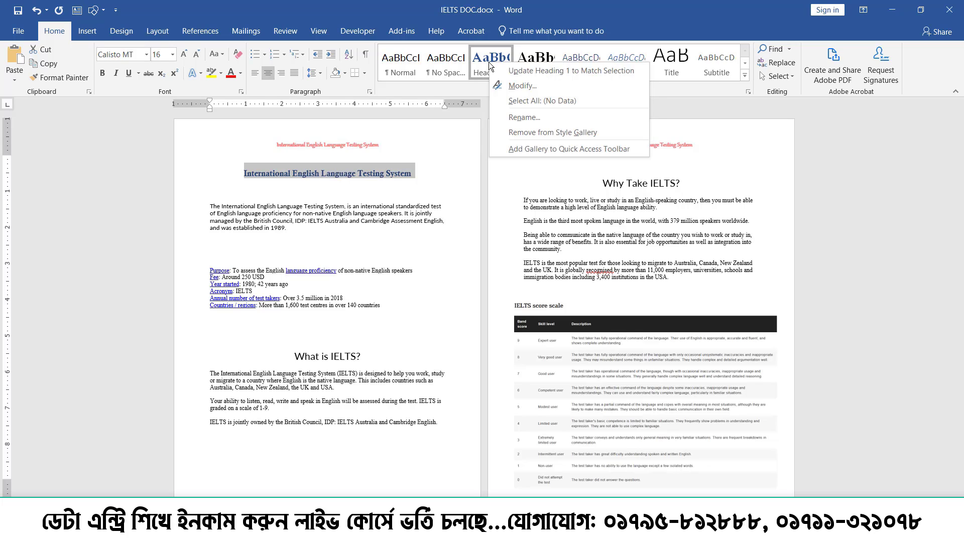
pyautogui.click(516, 86)
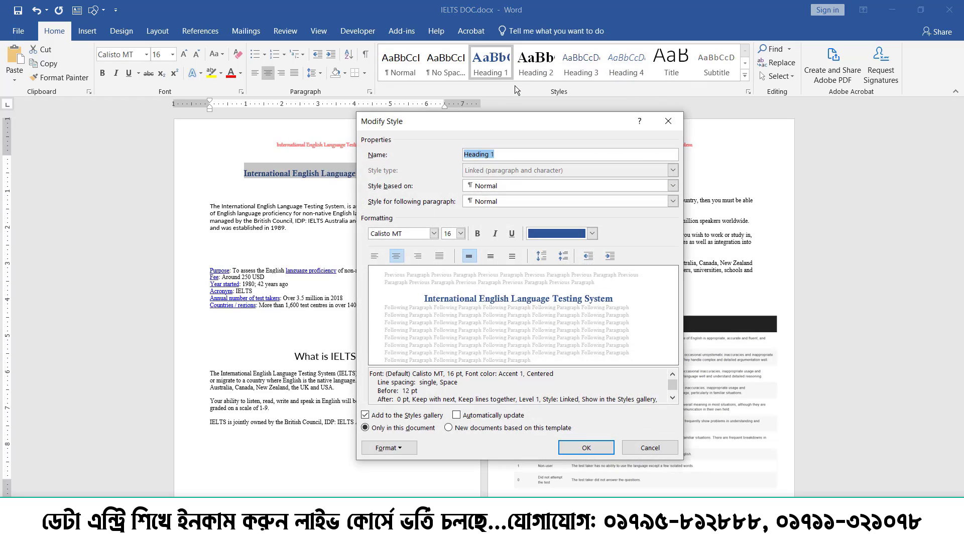
pyautogui.click(433, 233)
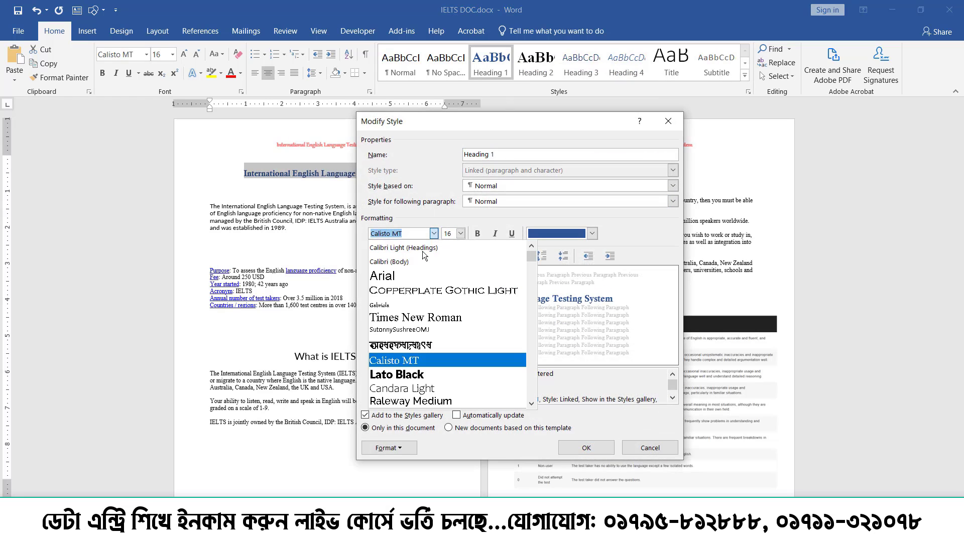
pyautogui.click(396, 361)
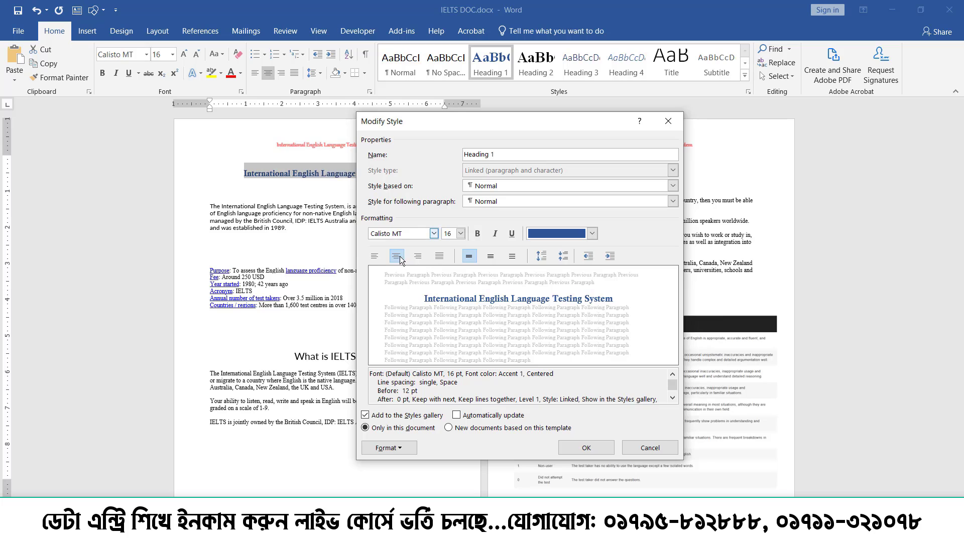
pyautogui.click(592, 234)
pyautogui.click(583, 312)
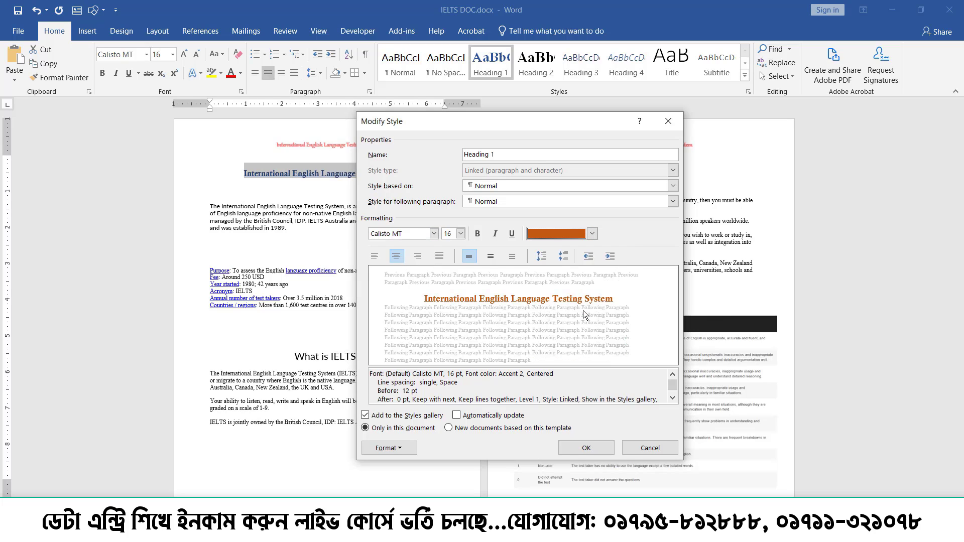
pyautogui.click(460, 233)
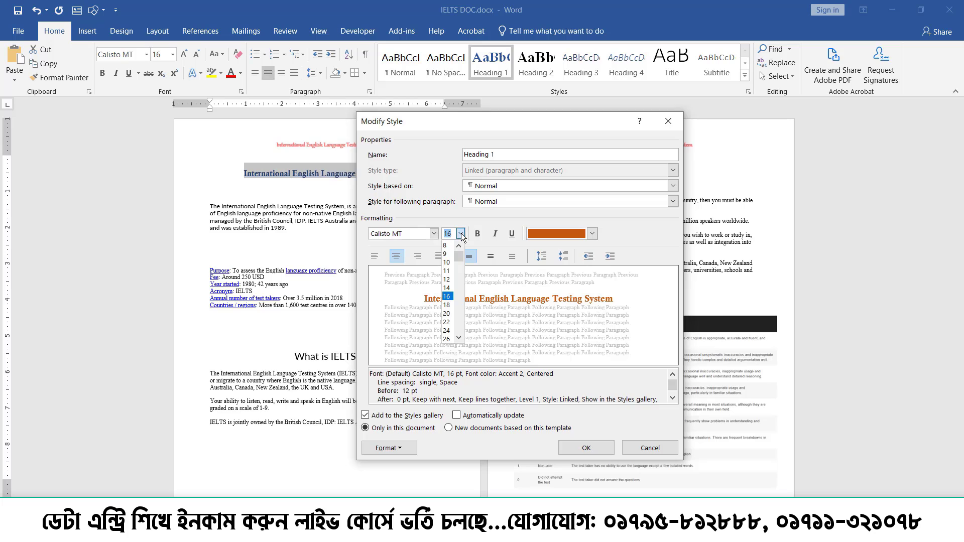
pyautogui.click(448, 306)
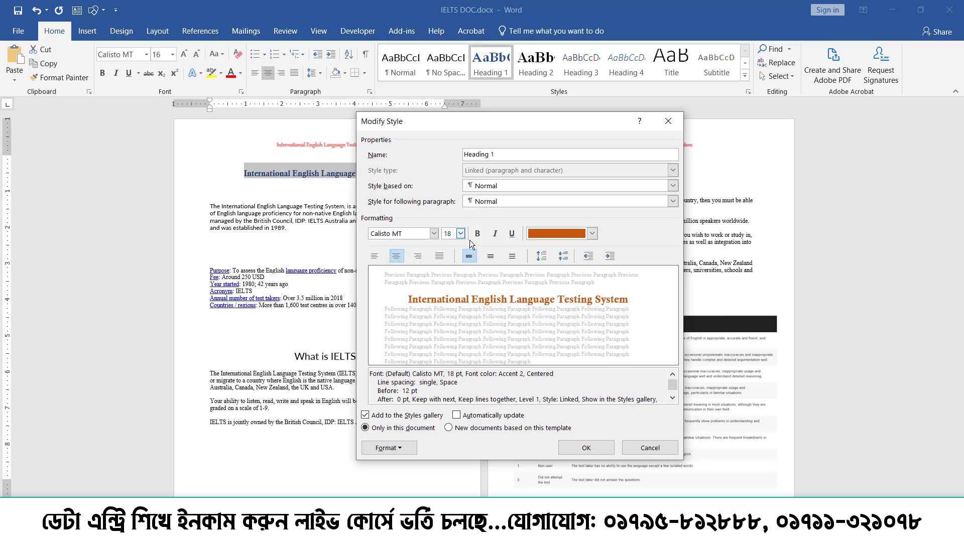
pyautogui.click(585, 450)
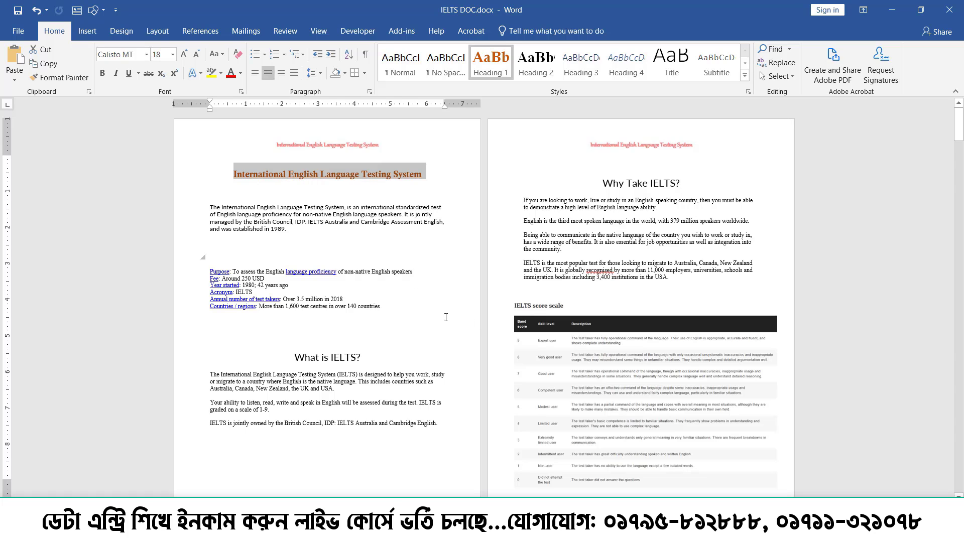
# - Apply the Heading 1 style to the "IELTS Test Structure" heading above Modules
pyautogui.scroll(-5, 446, 317)
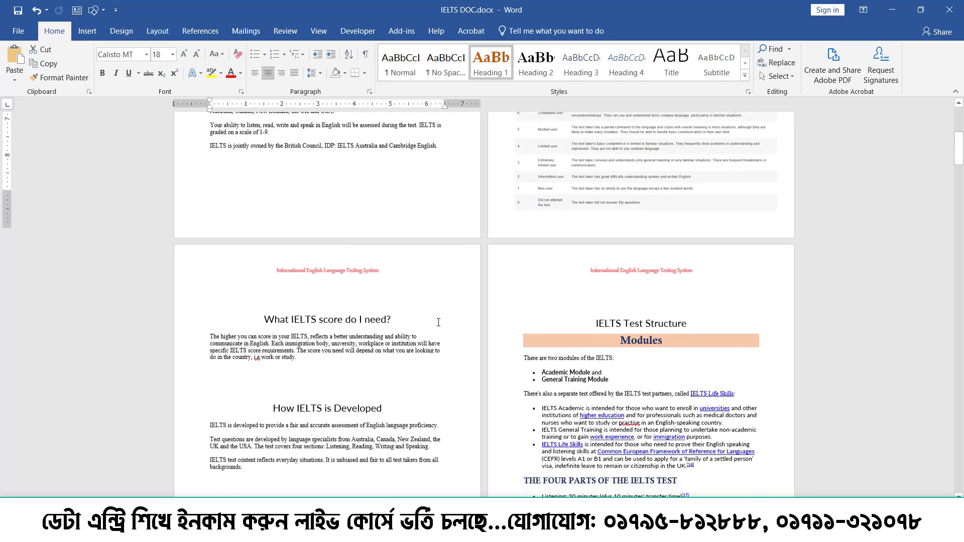
pyautogui.scroll(-2, 438, 322)
pyautogui.click(375, 239)
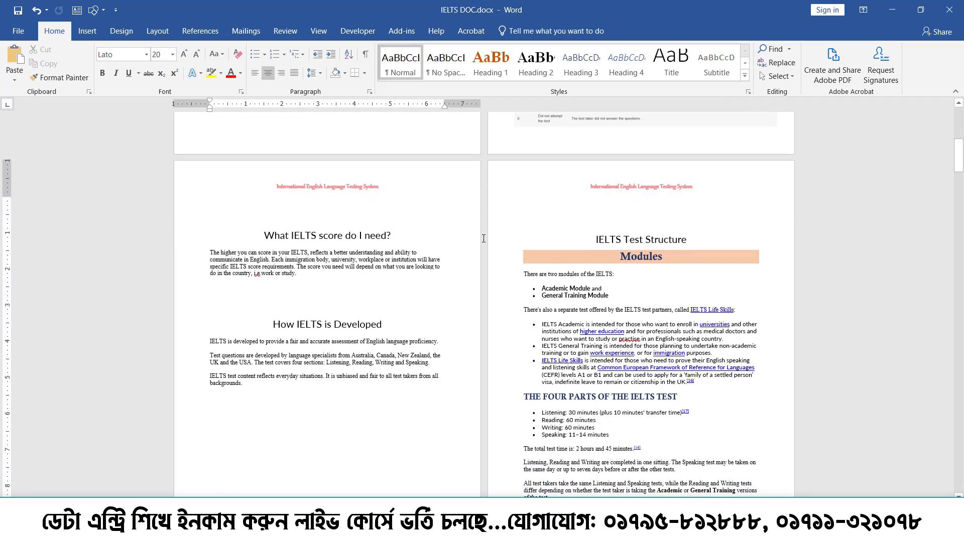
pyautogui.moveTo(690, 240); pyautogui.dragTo(595, 241)
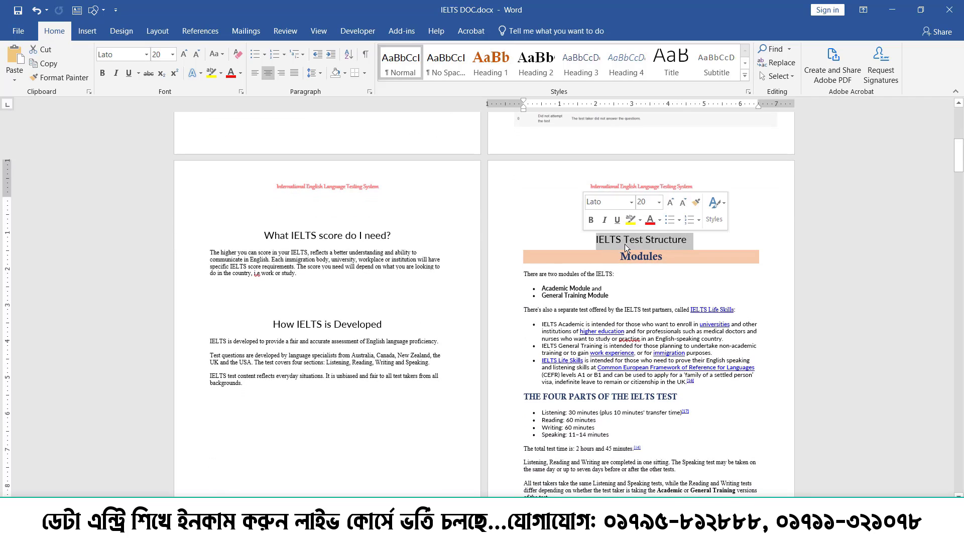
pyautogui.click(495, 68)
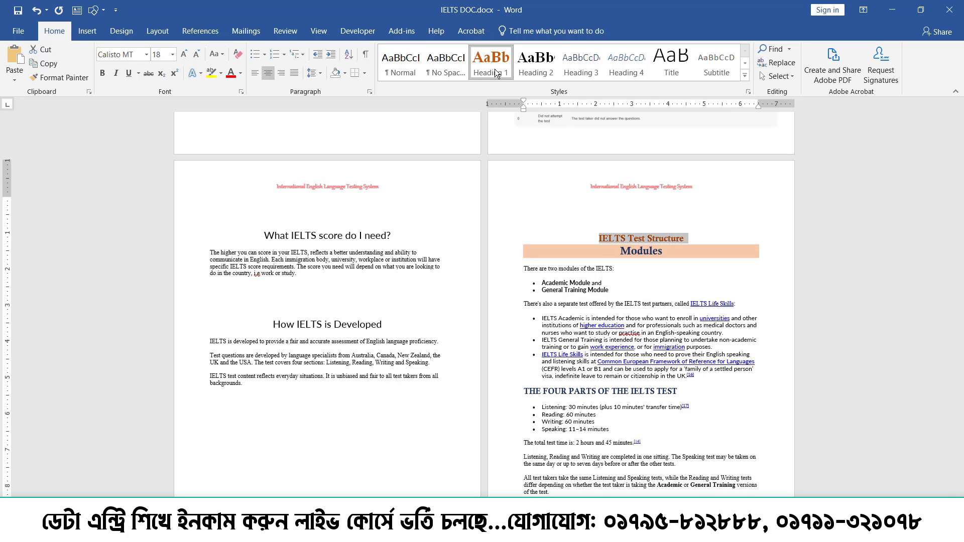
pyautogui.click(588, 229)
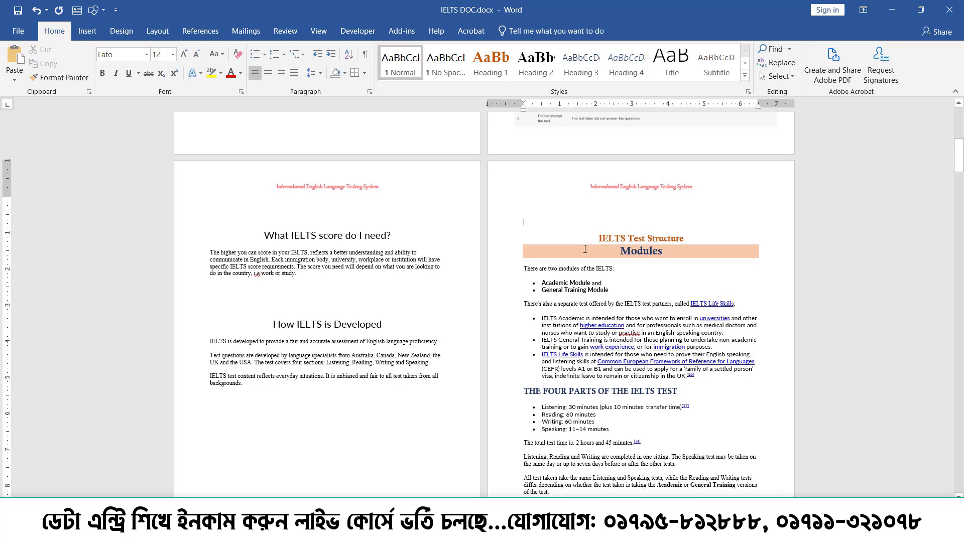
# - Apply the Heading 1 style to the "Scoring" heading above the band scale section
pyautogui.scroll(-10, 585, 250)
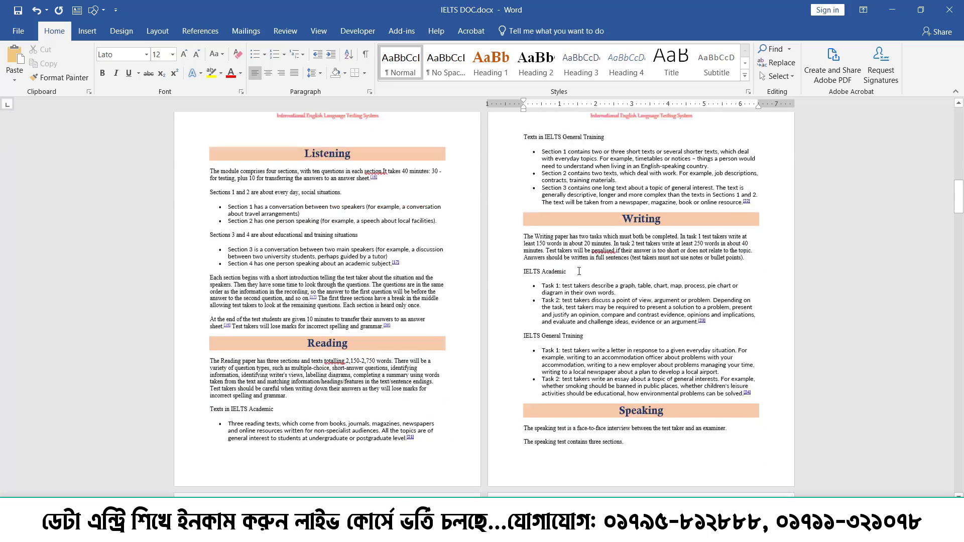
pyautogui.scroll(-10, 579, 272)
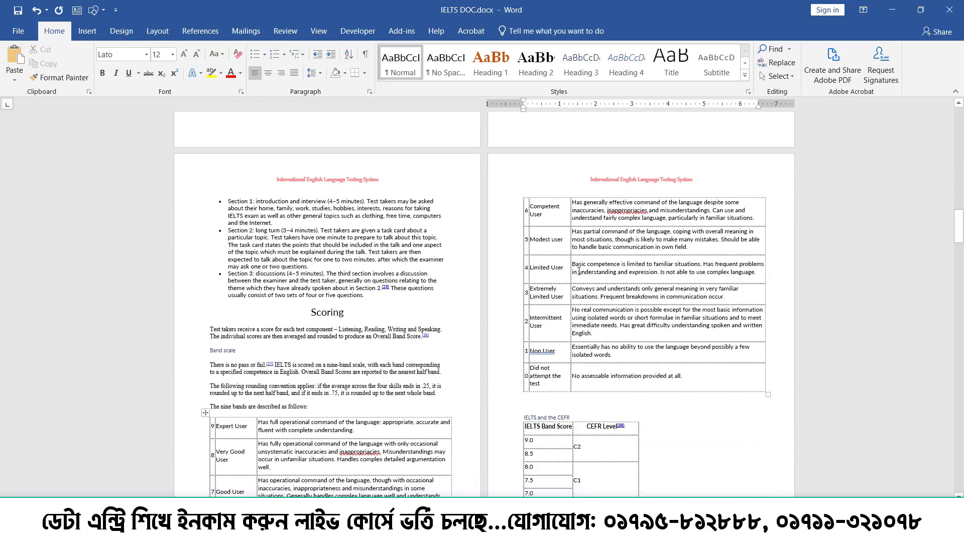
pyautogui.scroll(3, 577, 270)
pyautogui.scroll(-4, 531, 266)
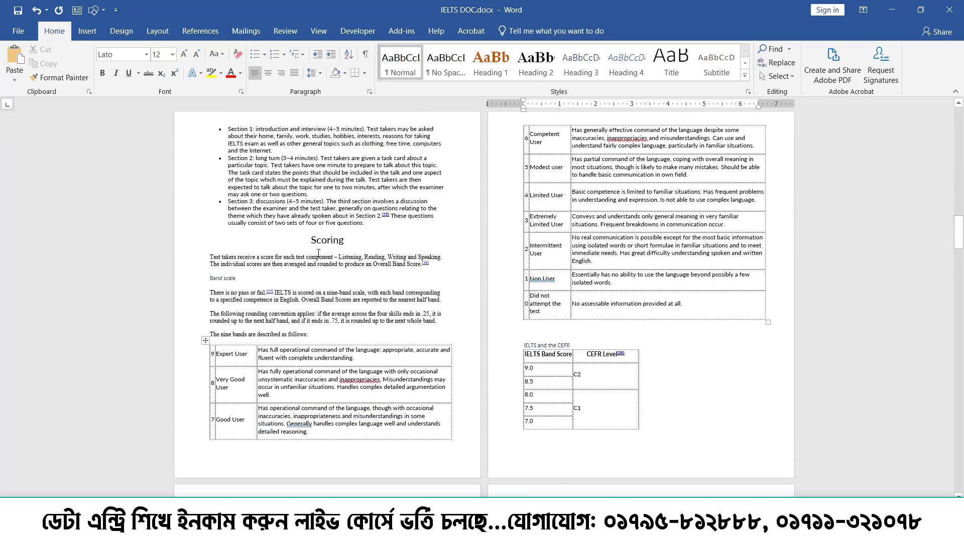
pyautogui.moveTo(347, 242); pyautogui.dragTo(309, 243)
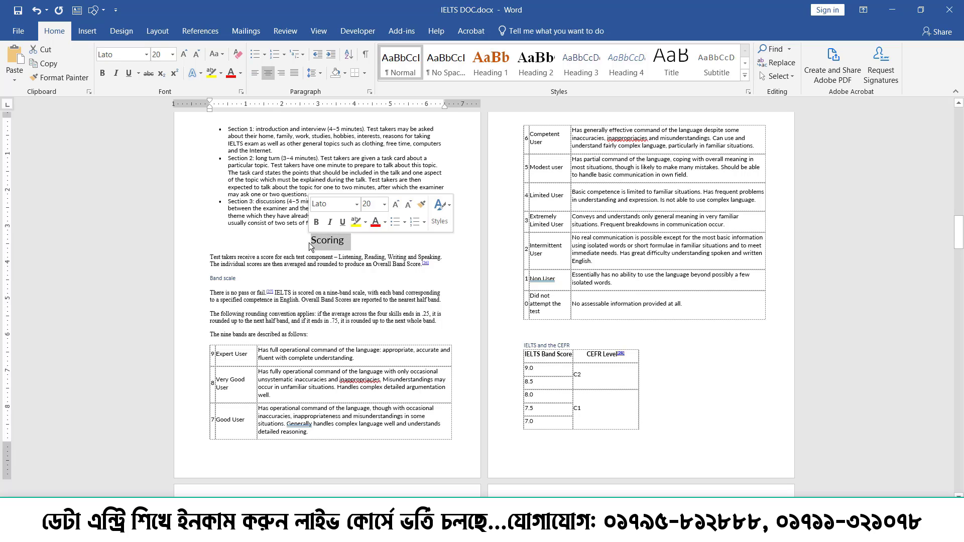
pyautogui.click(490, 59)
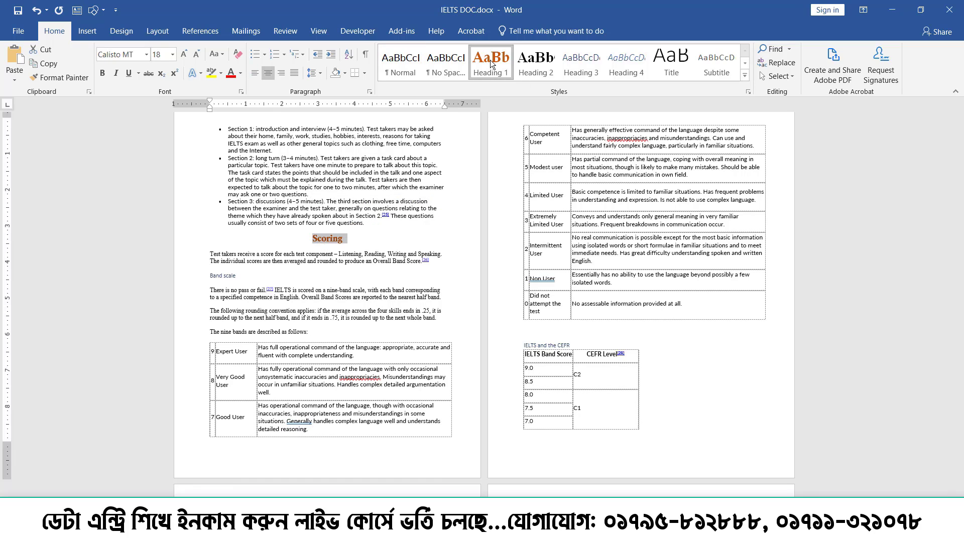
pyautogui.click(375, 296)
# - Select the entire document from its beginning and switch it to Outline view
pyautogui.scroll(15, 438, 294)
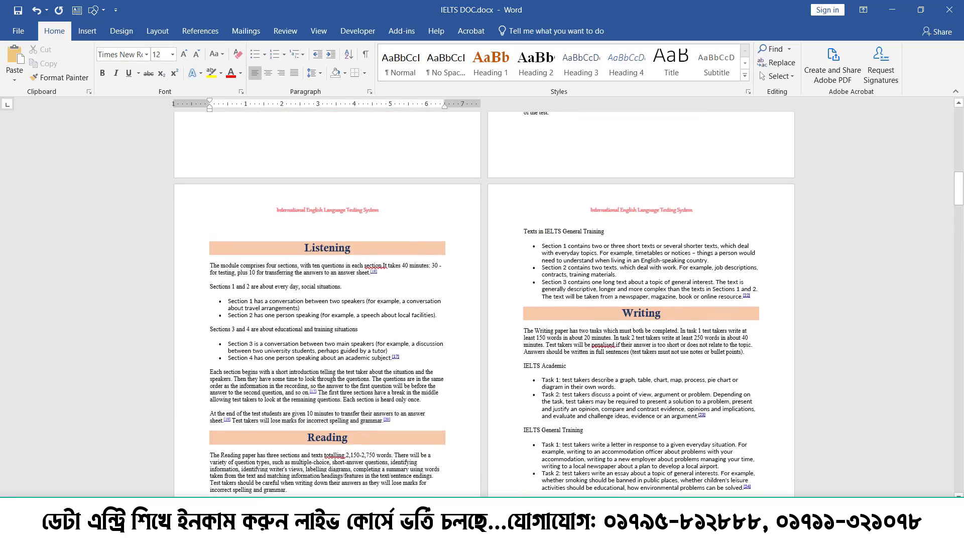
pyautogui.moveTo(958, 186); pyautogui.dragTo(956, 93)
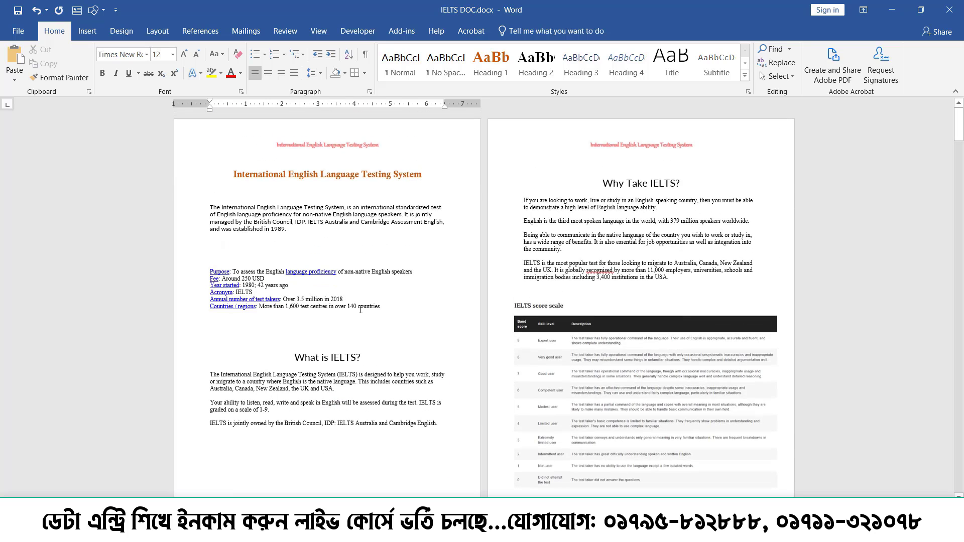
pyautogui.hotkey('ctrl', 'a')
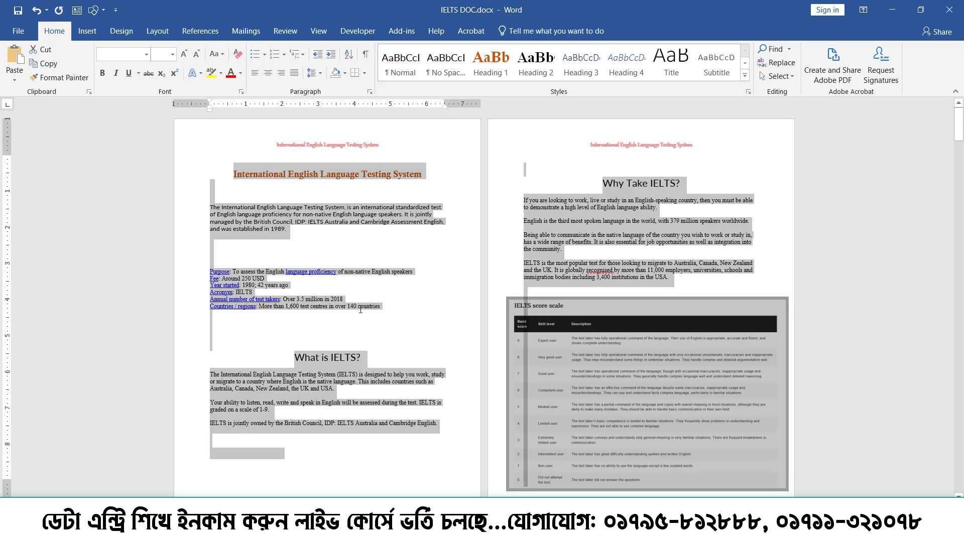
pyautogui.click(322, 32)
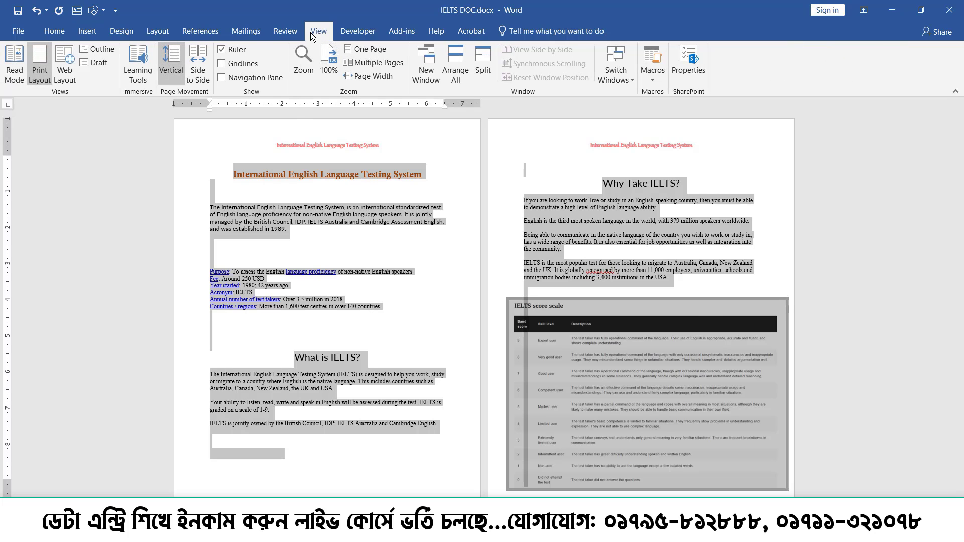
pyautogui.click(101, 49)
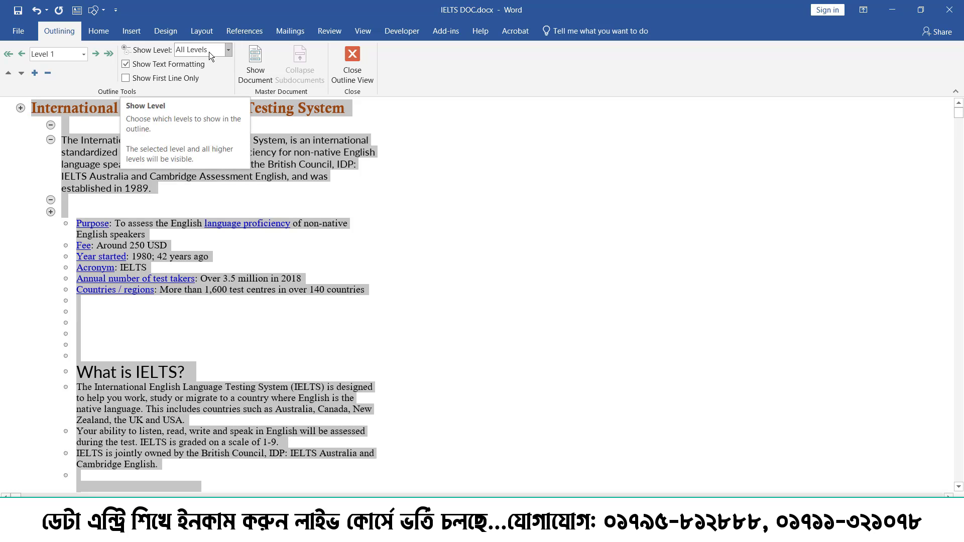
# - Limit the outline to Level 1 headings and create master-document subdocuments from the selected headings
pyautogui.click(231, 53)
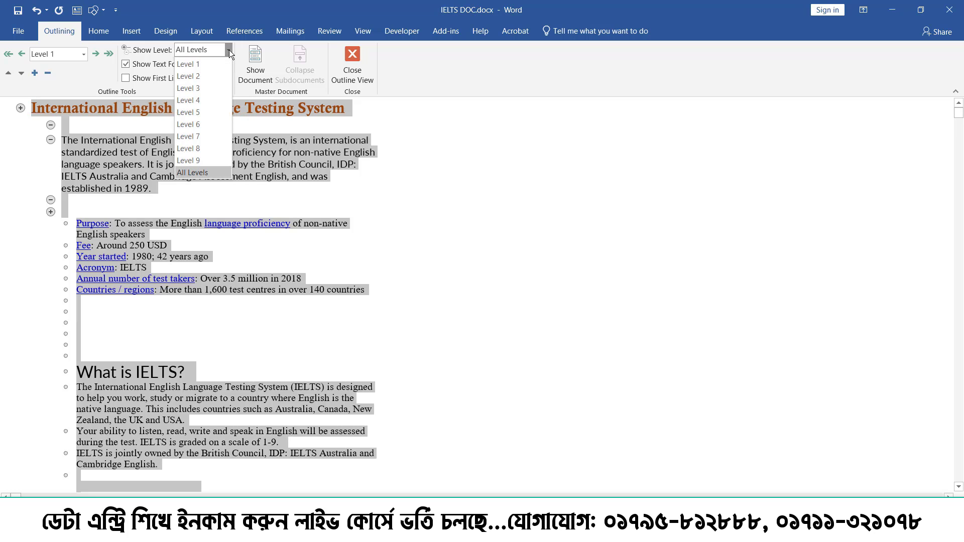
pyautogui.click(204, 62)
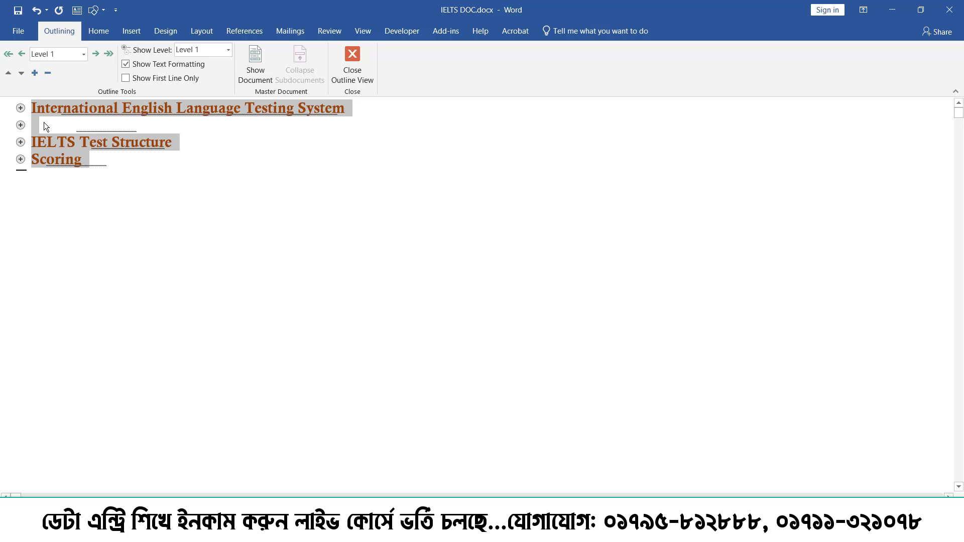
pyautogui.click(254, 56)
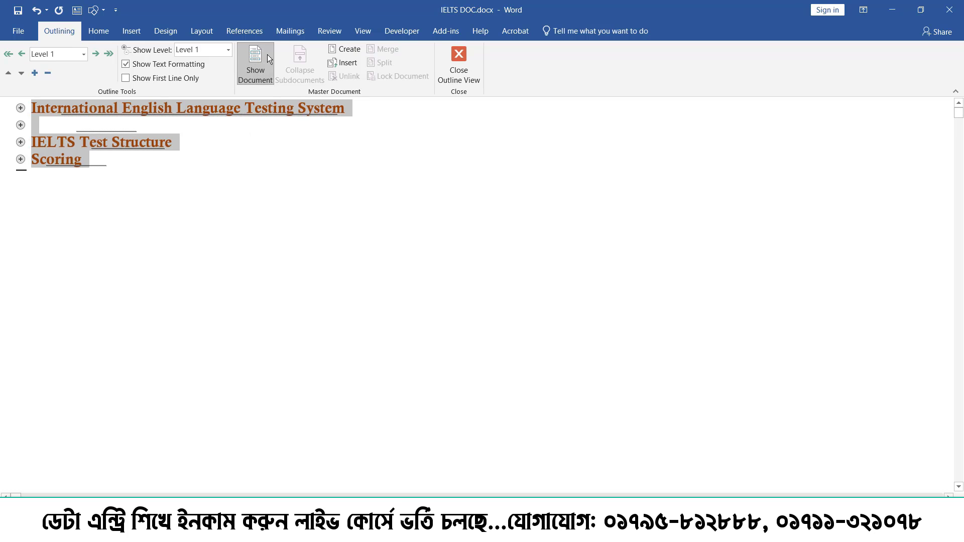
pyautogui.click(348, 49)
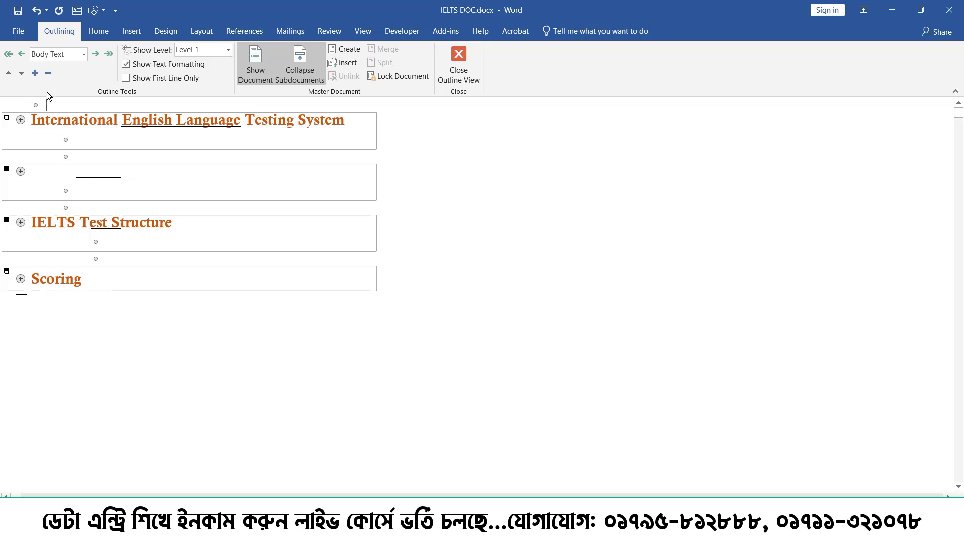
# - Start saving a copy of the master document on the Desktop, with the file name Page Divide
pyautogui.click(18, 32)
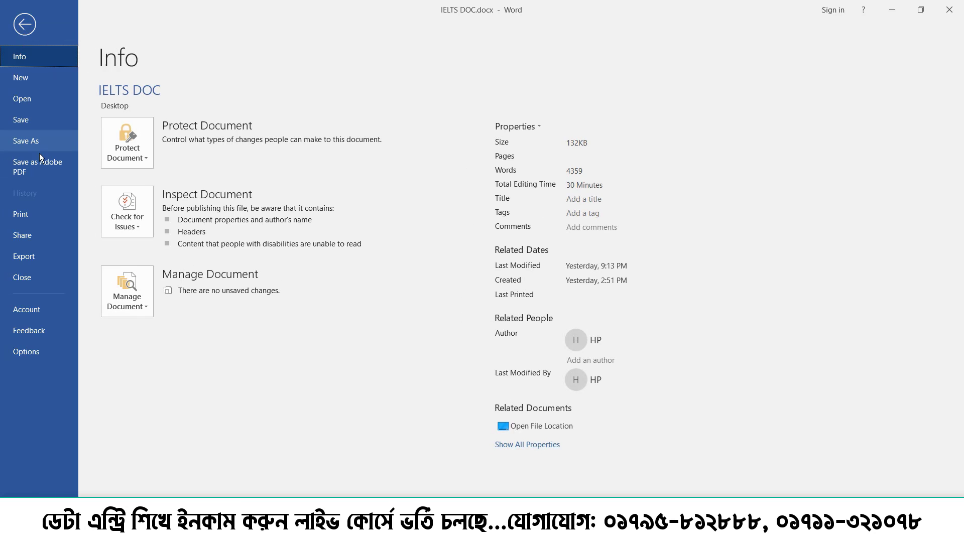
pyautogui.click(23, 142)
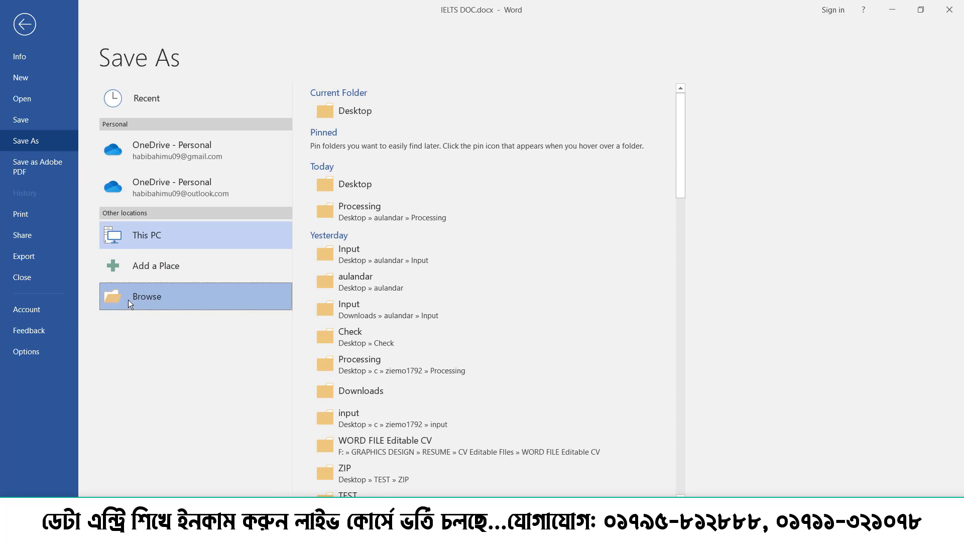
pyautogui.click(129, 300)
pyautogui.click(53, 87)
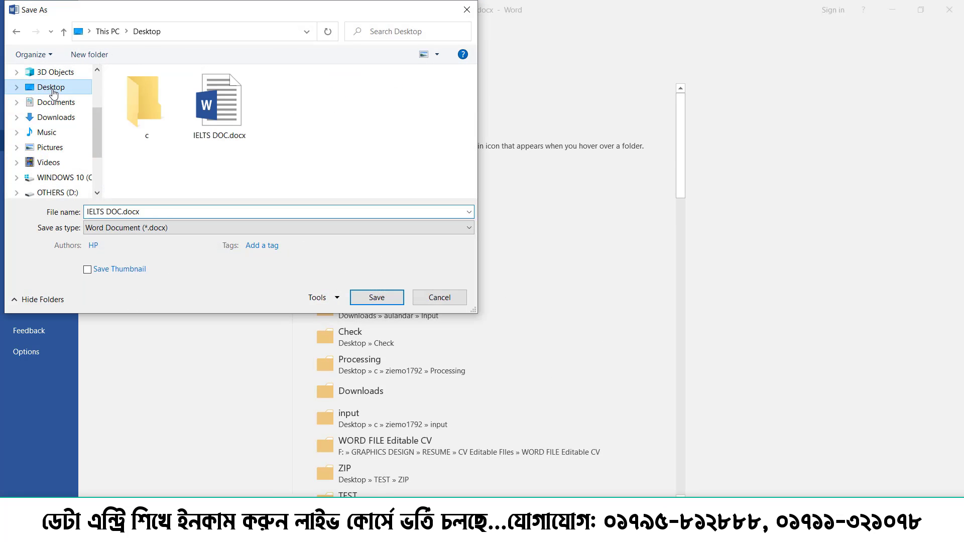
pyautogui.click(153, 211)
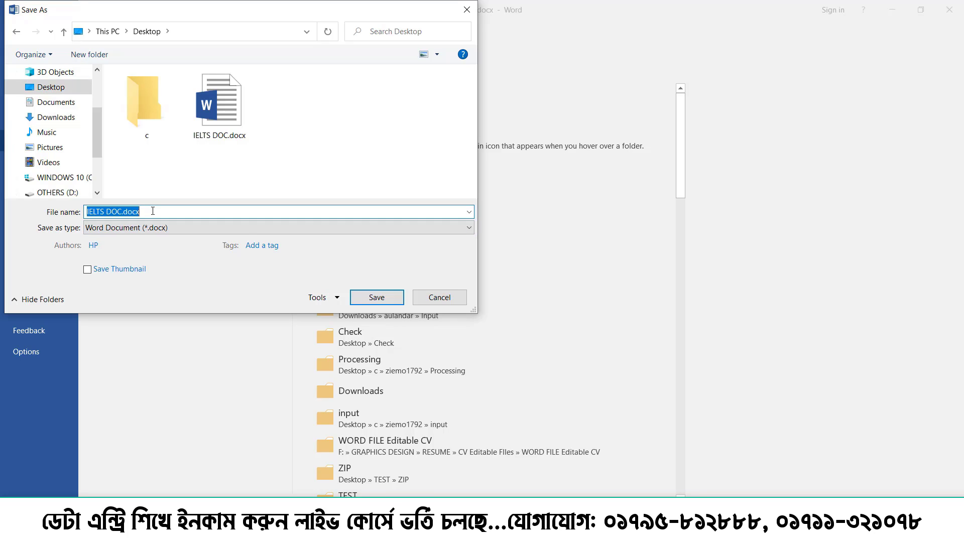
pyautogui.write('Page ')
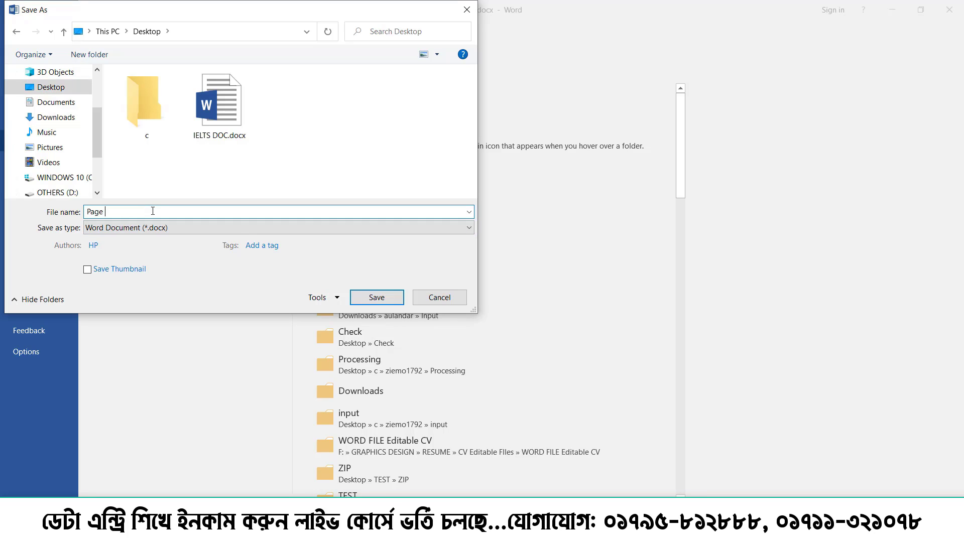
pyautogui.write('Divide')
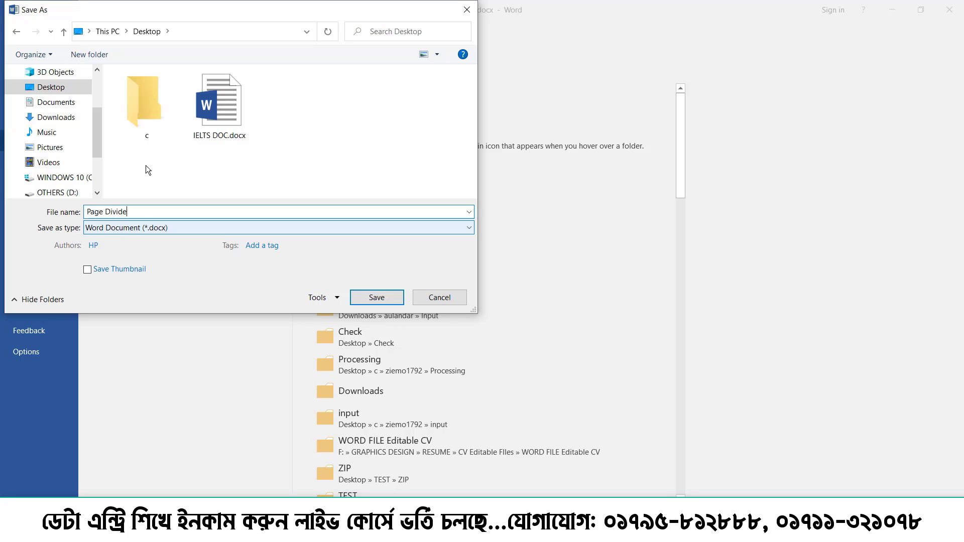
# - Create a Desktop folder named Page Divide and save the document inside it as a Word document
pyautogui.click(86, 57)
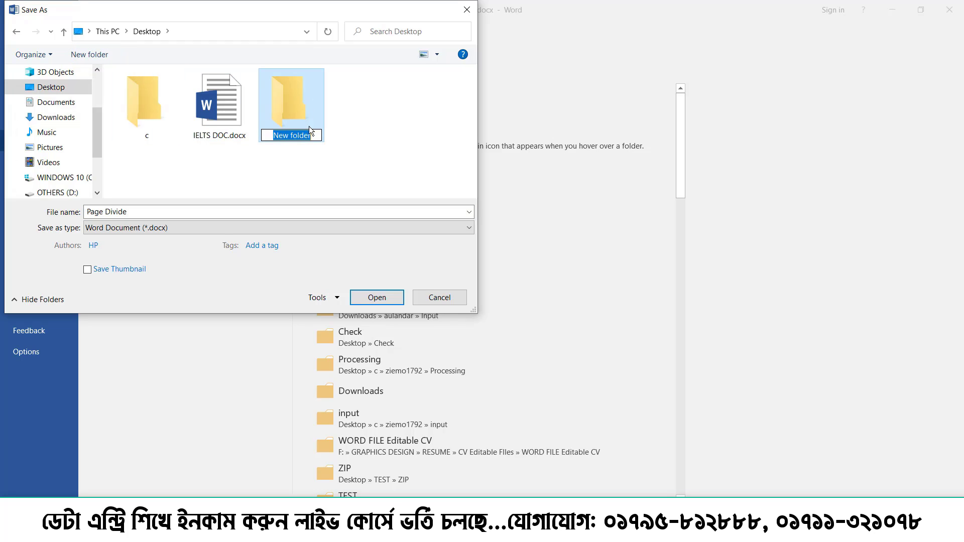
pyautogui.write('Page Divide')
pyautogui.press('Return')
pyautogui.doubleClick(307, 113)
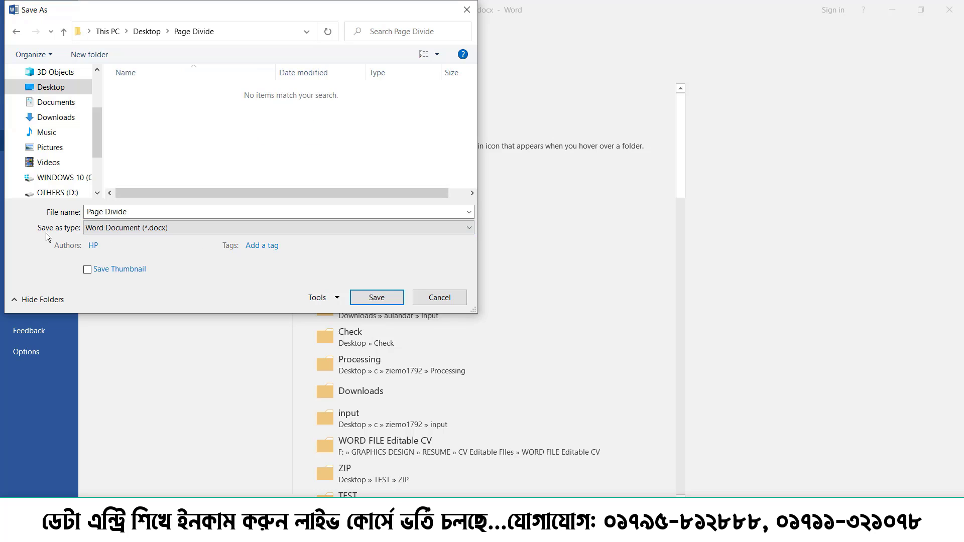
pyautogui.click(134, 213)
pyautogui.click(177, 212)
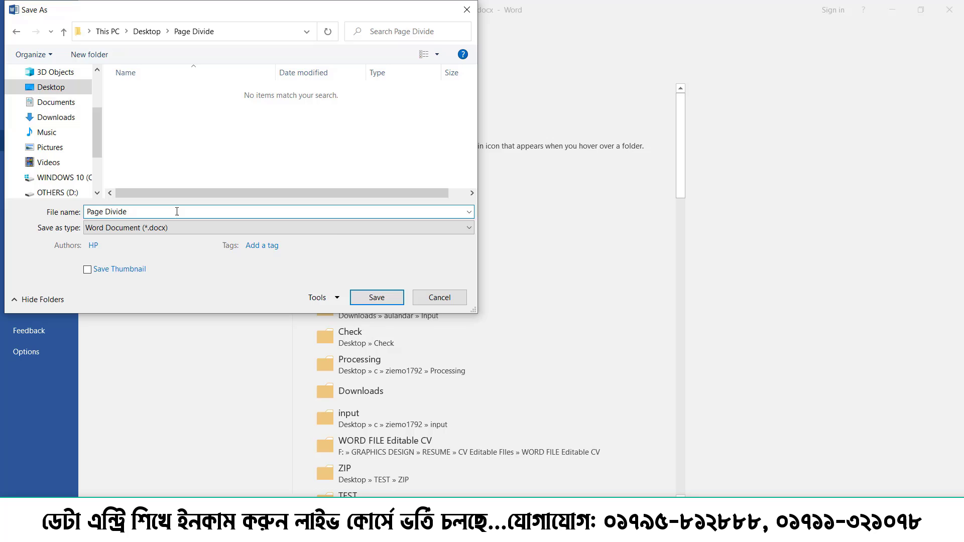
pyautogui.click(380, 299)
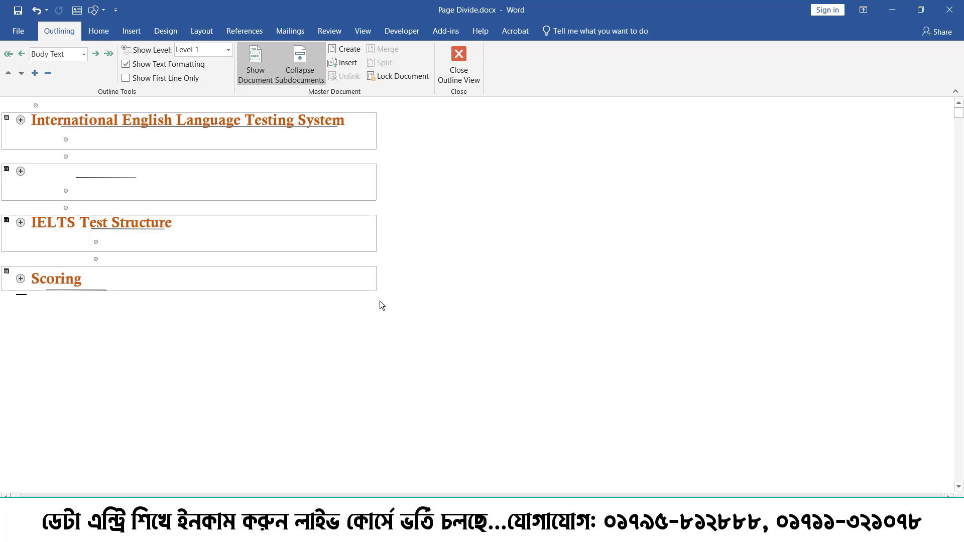
# - Leave Outline view, look over the document's pages and close the Page Divide document
pyautogui.click(462, 56)
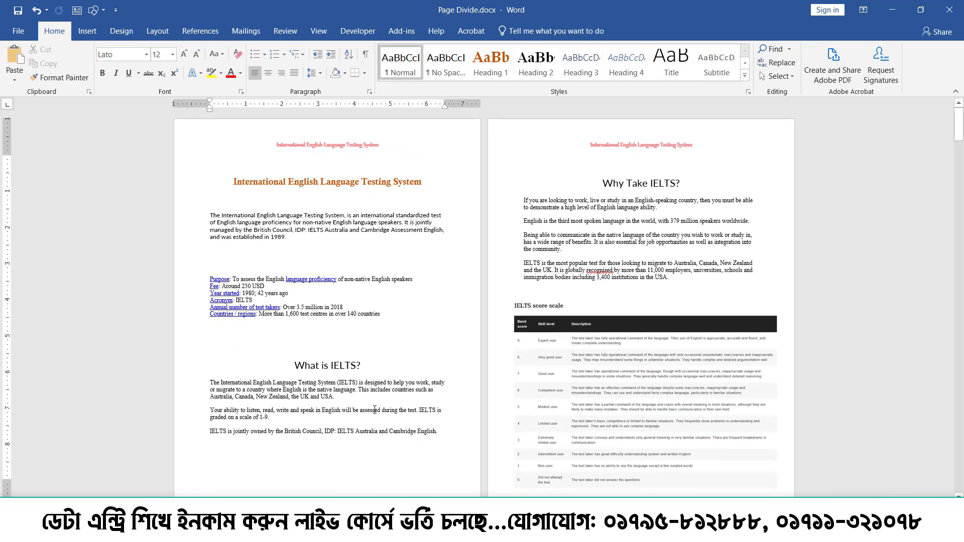
pyautogui.scroll(-10, 375, 407)
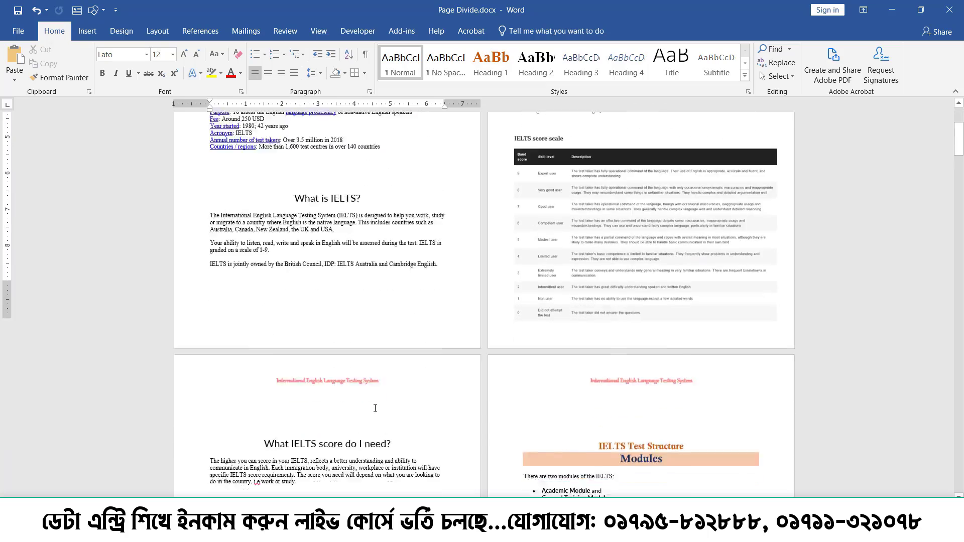
pyautogui.click(956, 12)
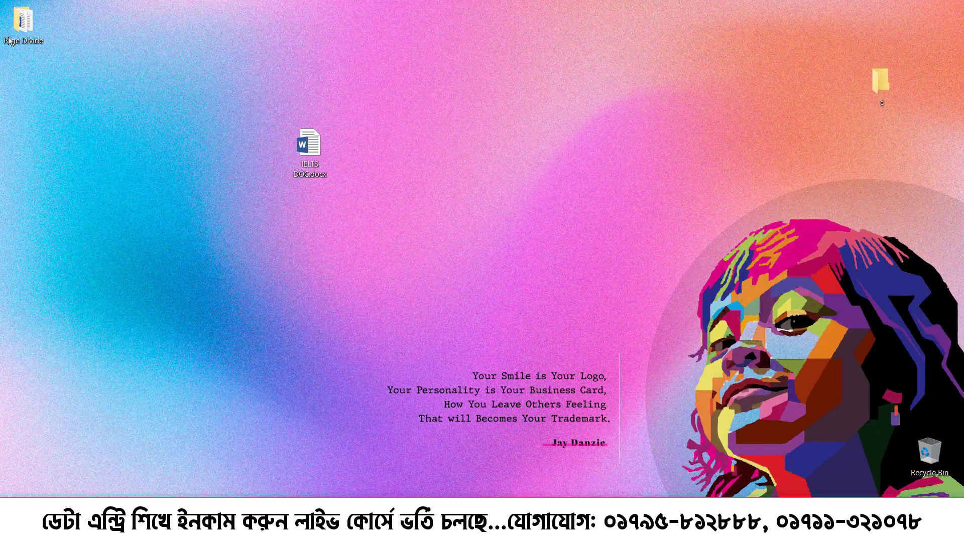
# - Move the Page Divide folder beside IELTS DOC.docx on the desktop, then open it and show its files as extra large icons
pyautogui.moveTo(9, 41); pyautogui.dragTo(439, 165)
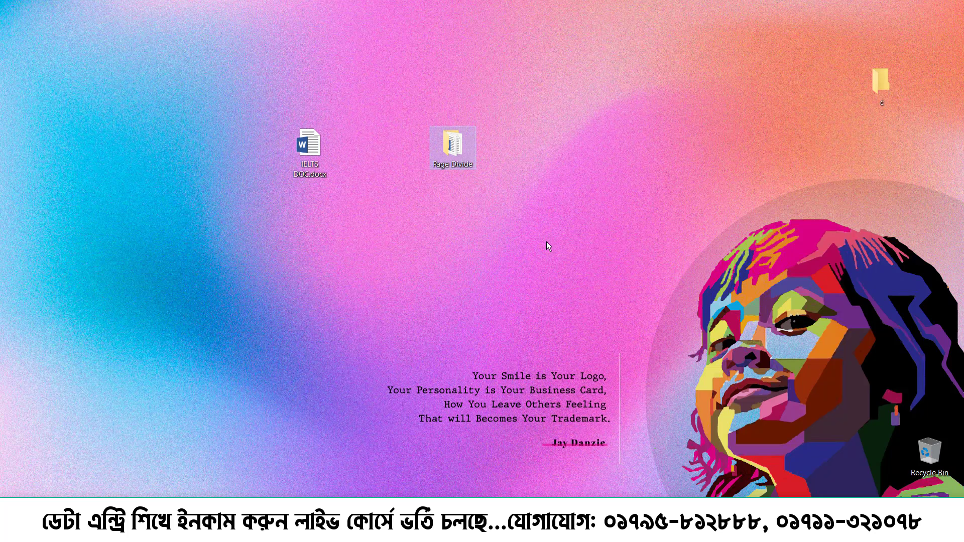
pyautogui.doubleClick(445, 152)
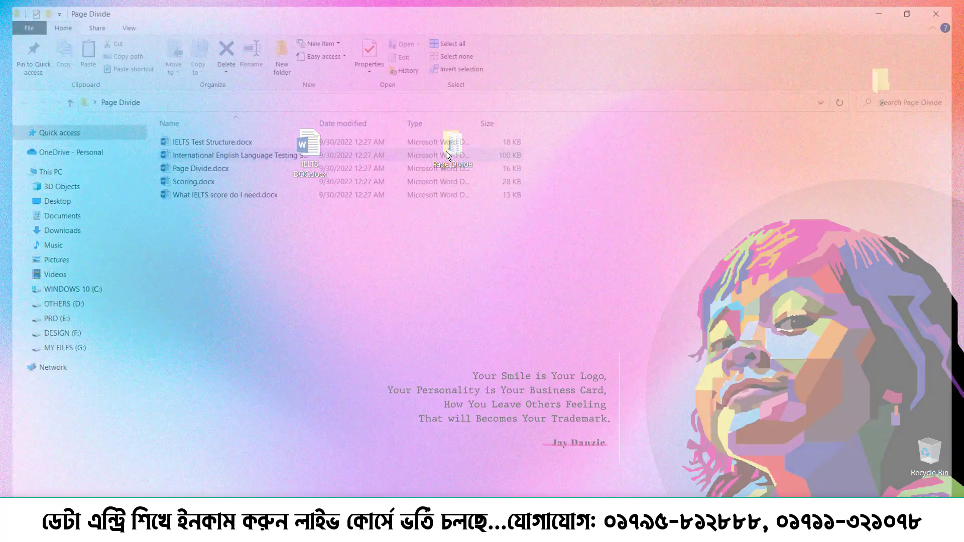
pyautogui.click(120, 22)
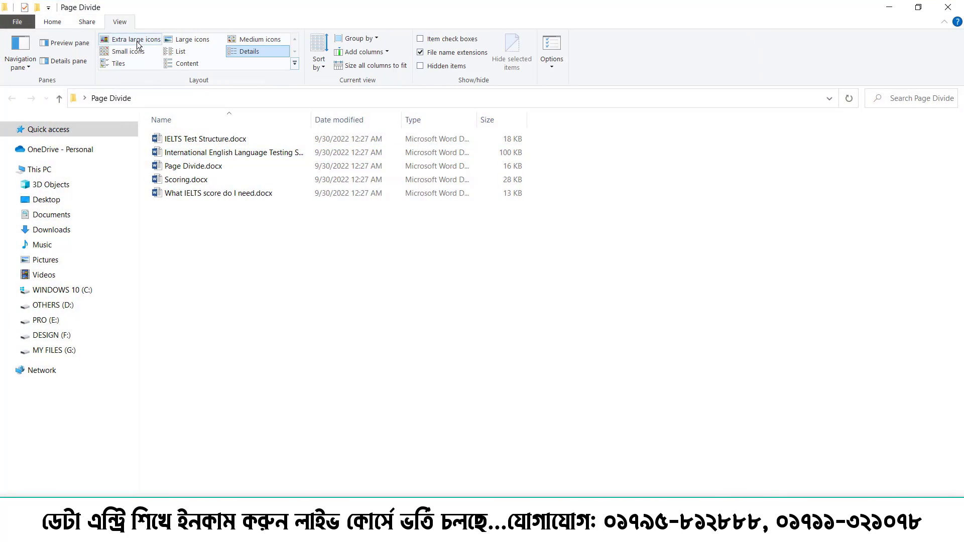
pyautogui.click(132, 40)
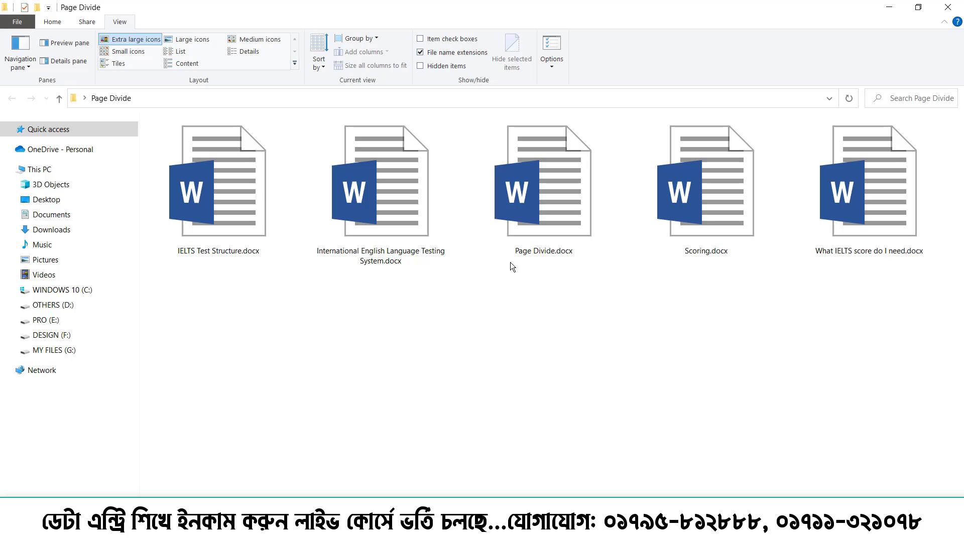
# - Open Scoring.docx and What IELTS score do I need.docx in turn to check their contents, closing each one
pyautogui.click(214, 206)
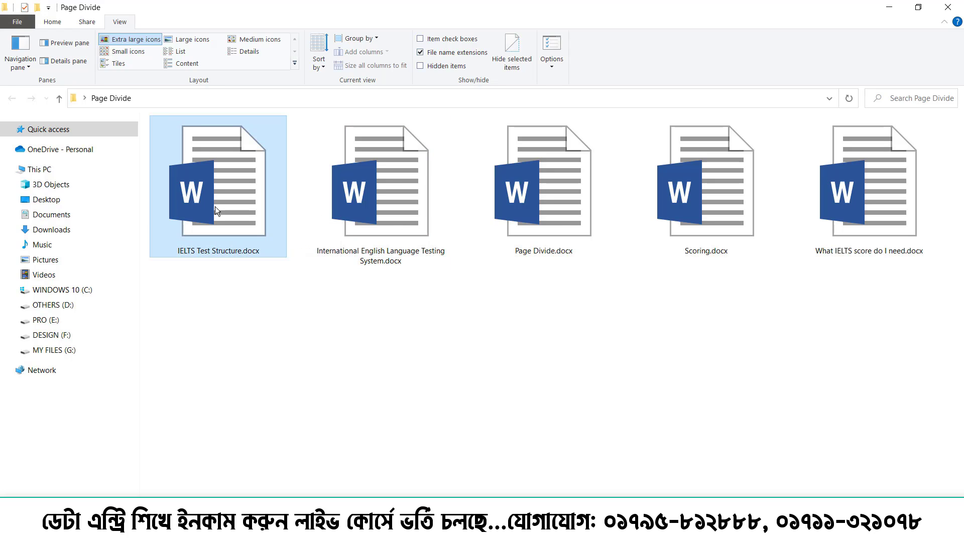
pyautogui.click(540, 216)
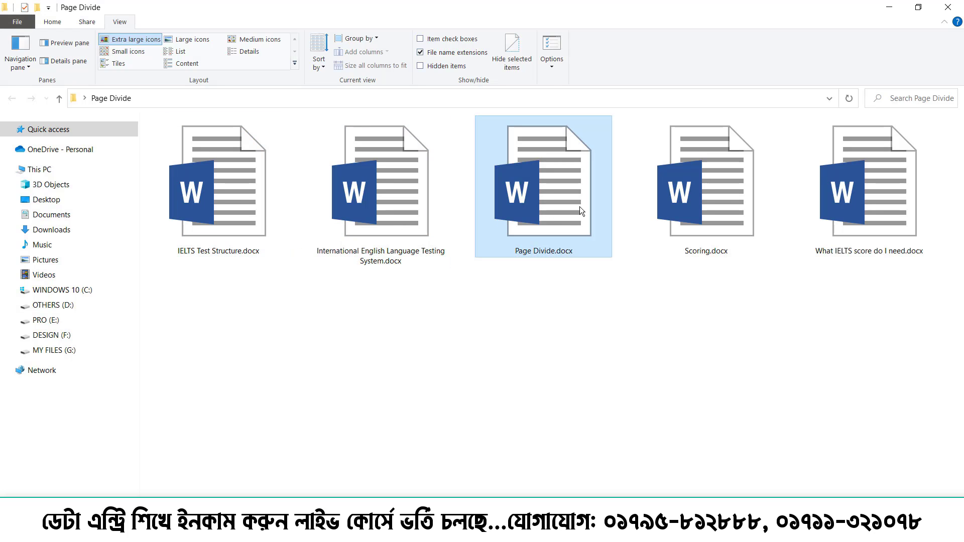
pyautogui.doubleClick(658, 191)
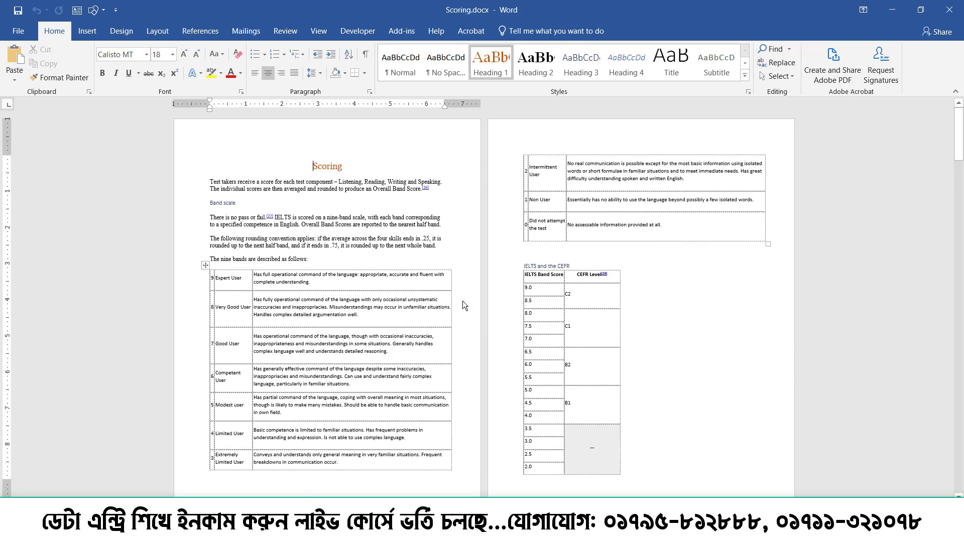
pyautogui.scroll(-10, 462, 301)
pyautogui.click(949, 10)
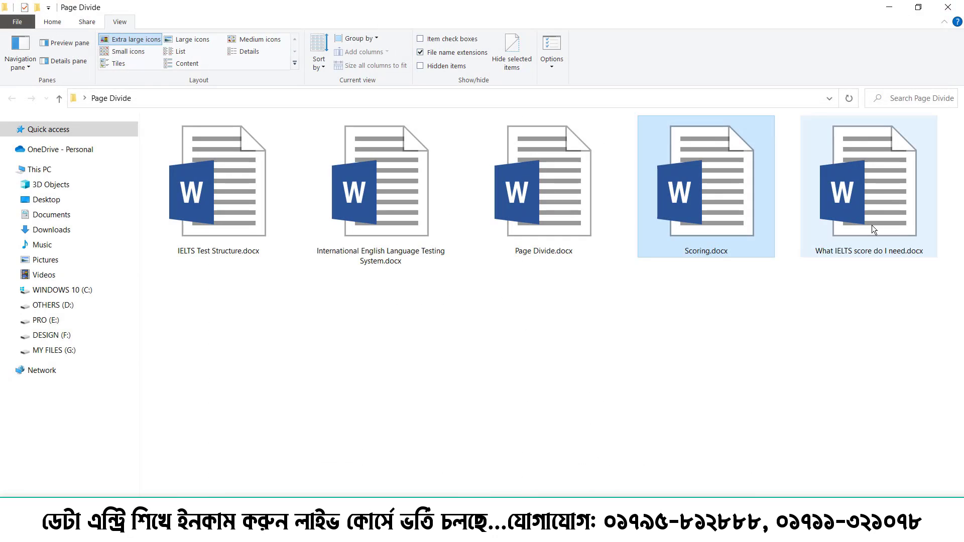
pyautogui.doubleClick(875, 199)
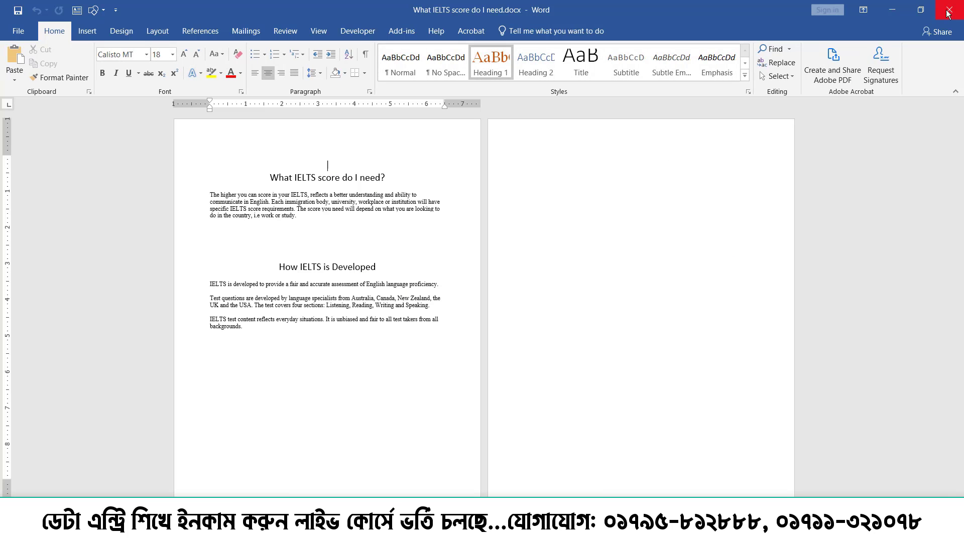
pyautogui.click(949, 9)
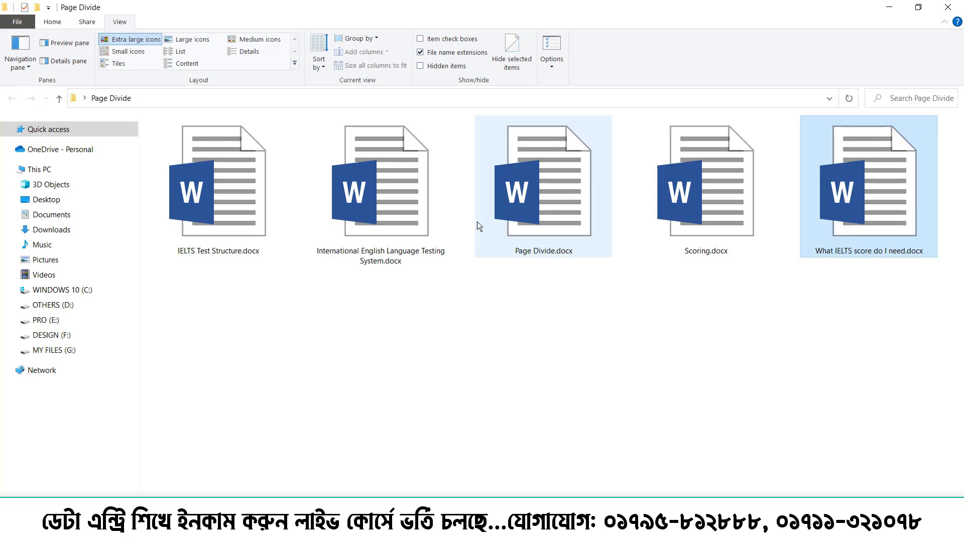
# - Open the master file Page Divide.docx, enlarge the view to examine its subdocument links, and close it
pyautogui.doubleClick(540, 206)
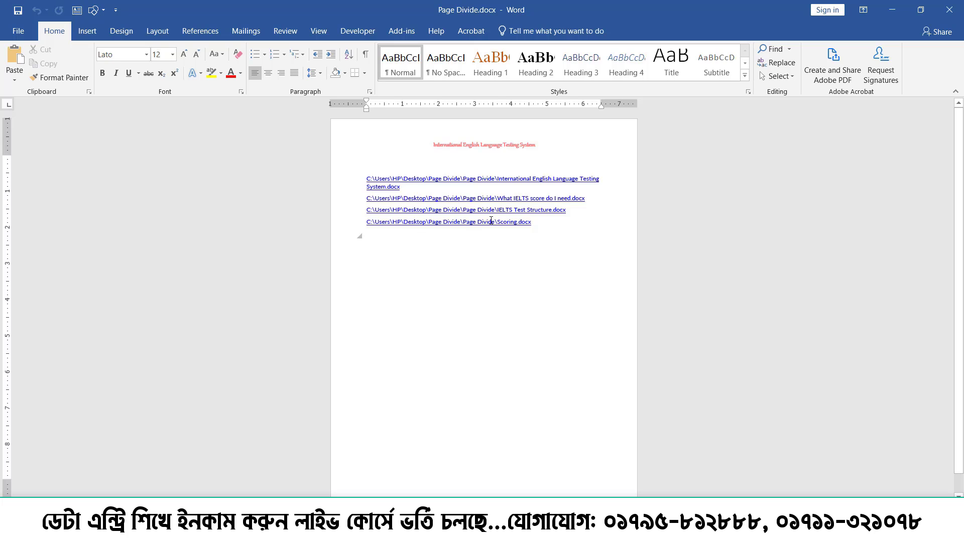
pyautogui.scroll(7, 492, 219)
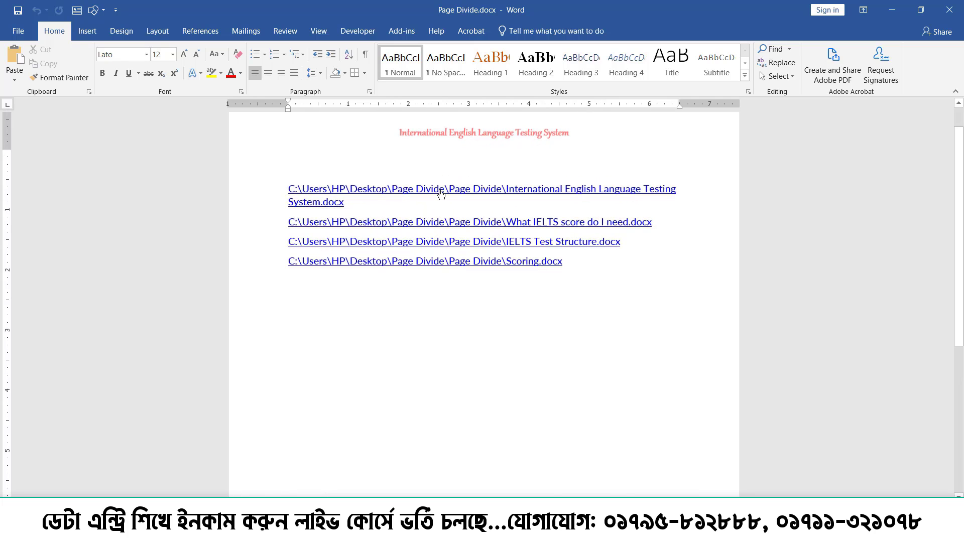
pyautogui.click(960, 6)
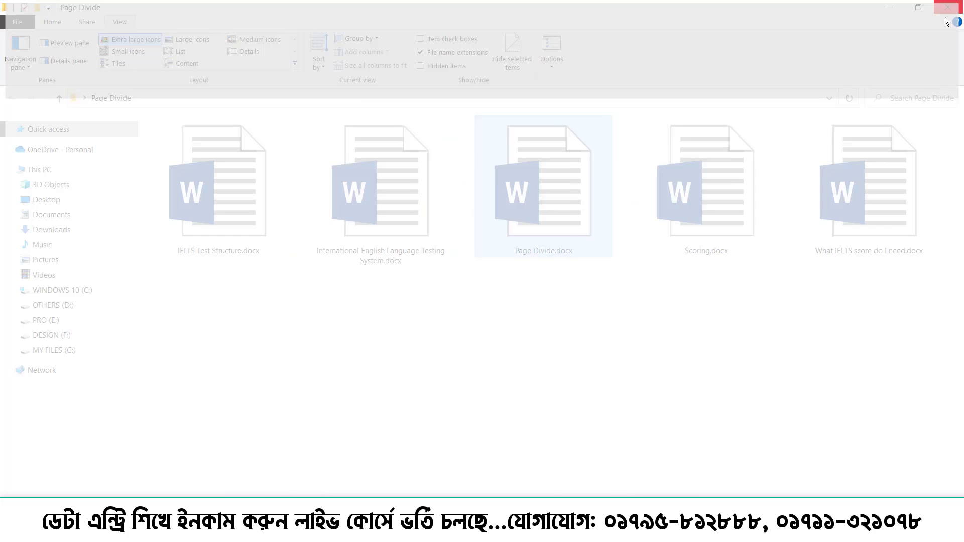
# - Open International English Language Testing System.docx, review its contents and close it
pyautogui.click(372, 178)
pyautogui.doubleClick(371, 178)
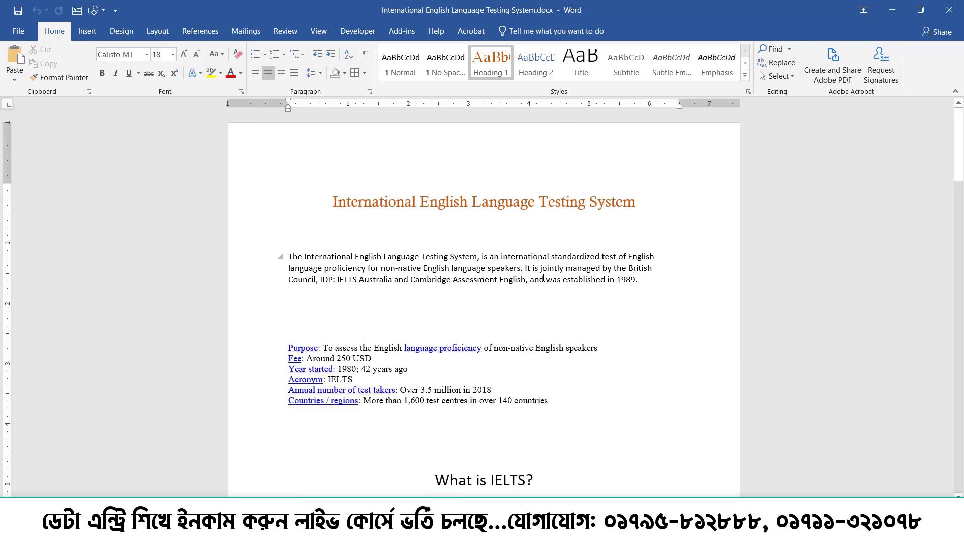
pyautogui.scroll(-3, 543, 278)
pyautogui.scroll(3, 433, 203)
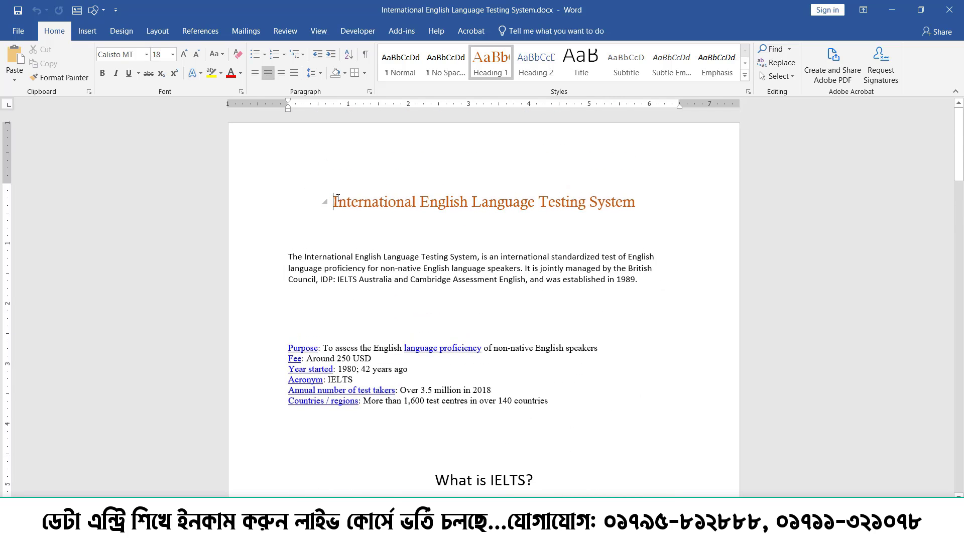
pyautogui.click(949, 10)
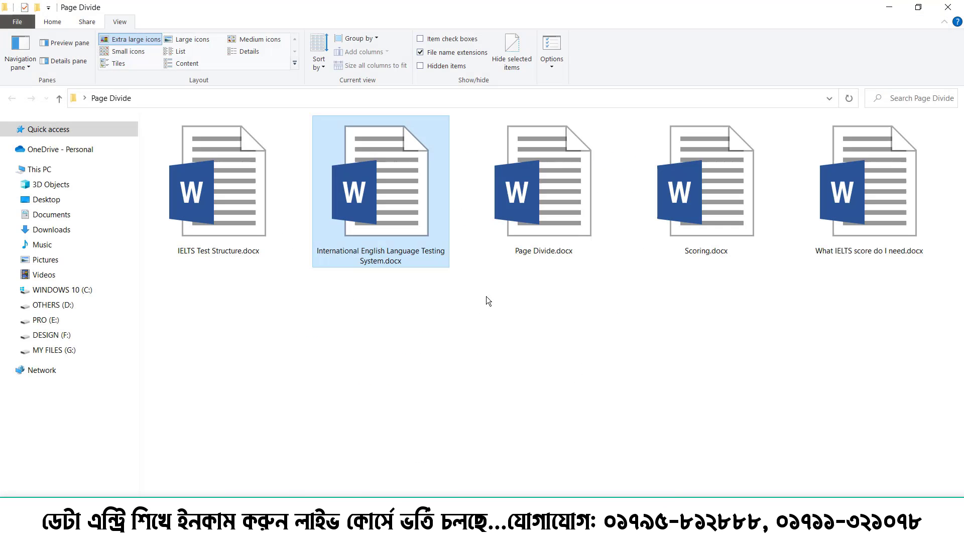
# - Open IELTS Test Structure.docx to check its heading and section contents, and close it
pyautogui.click(217, 198)
pyautogui.doubleClick(216, 198)
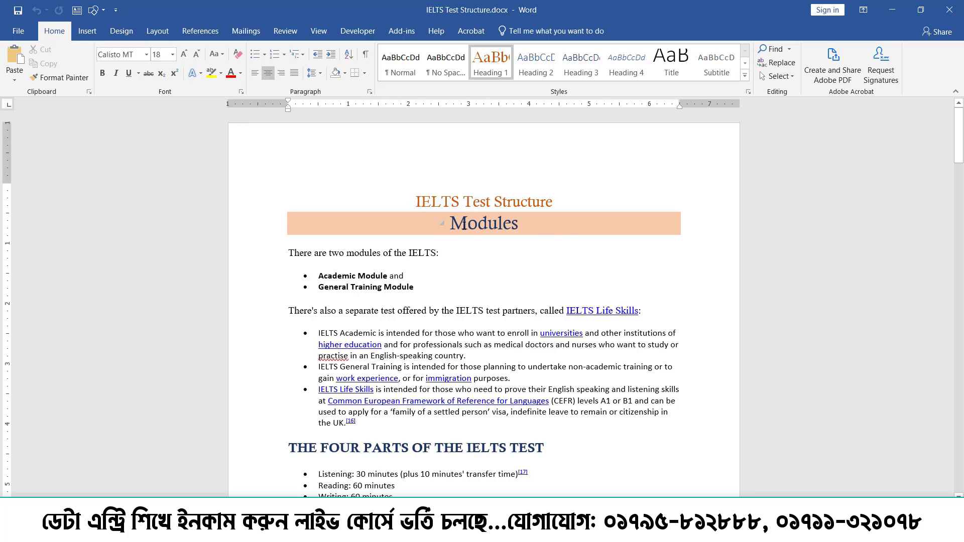
pyautogui.click(959, 5)
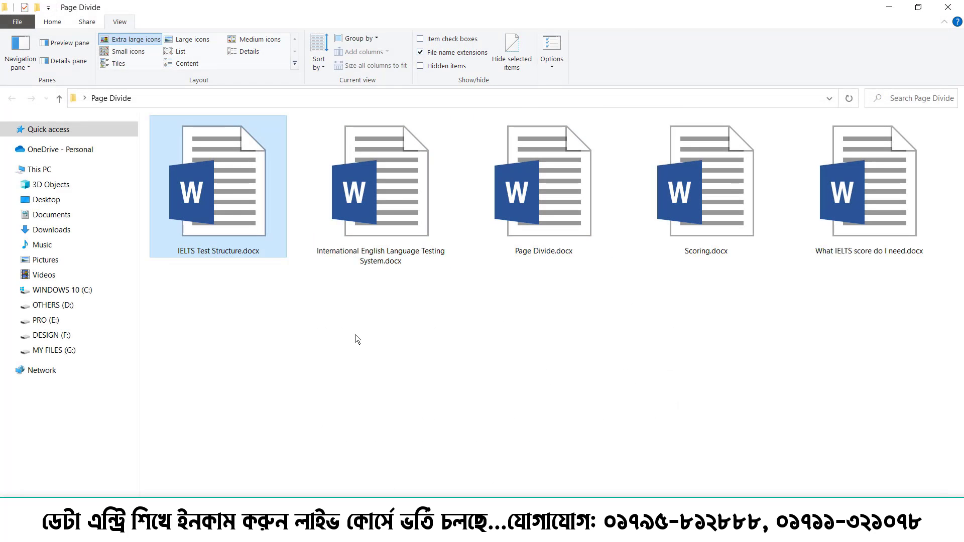